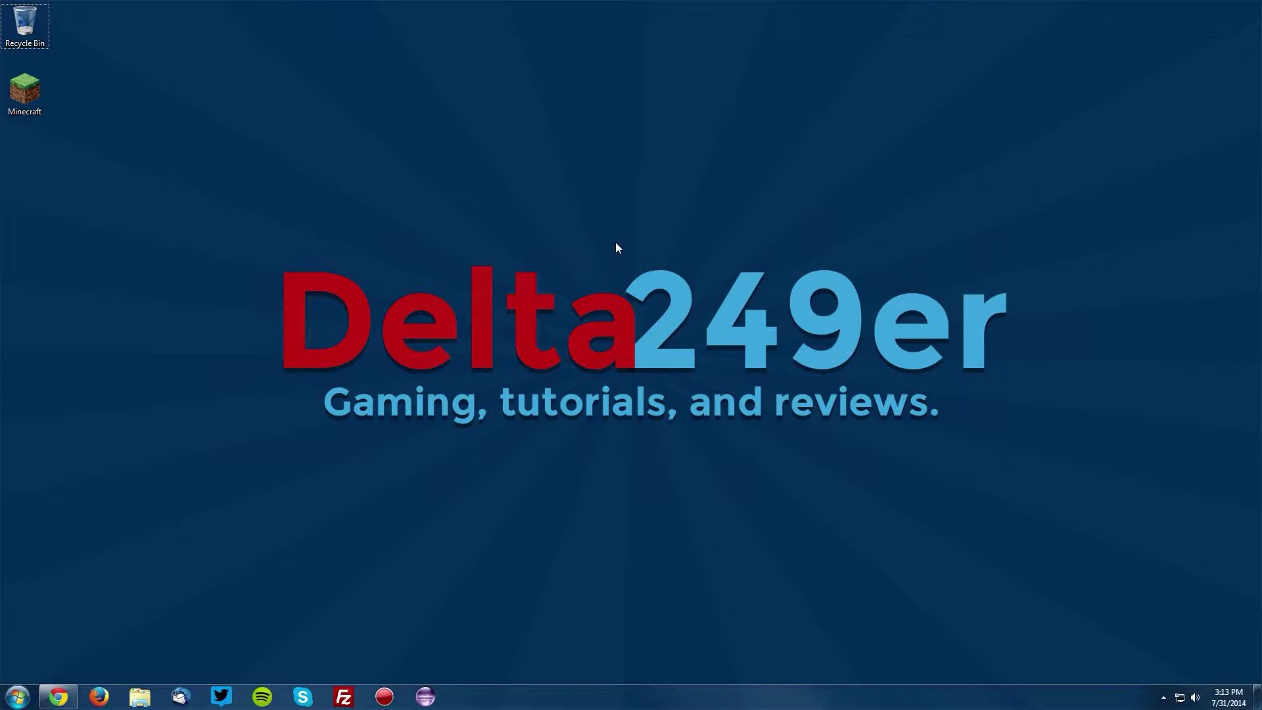
# Set the launcher profile to release 1.7.10, save it, then launch and quit the game once.
pyautogui.doubleClick(42, 85)
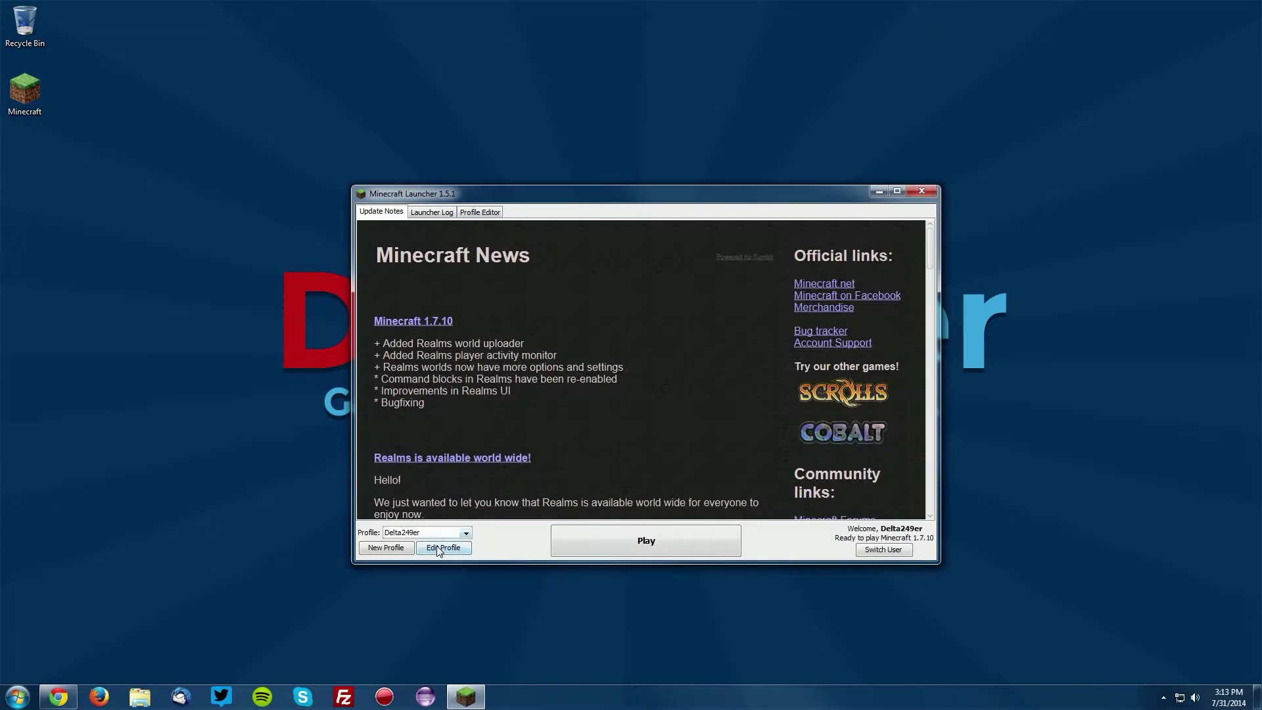
pyautogui.click(439, 550)
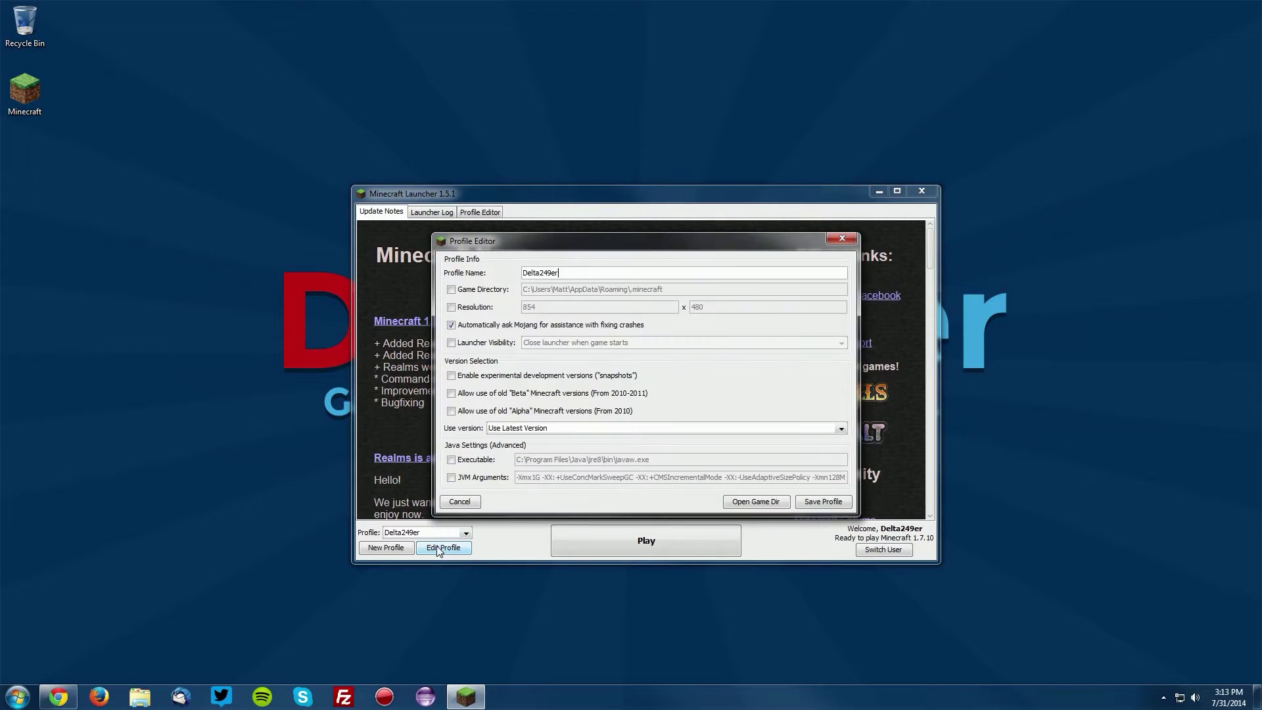
pyautogui.click(495, 429)
pyautogui.click(502, 449)
pyautogui.click(823, 502)
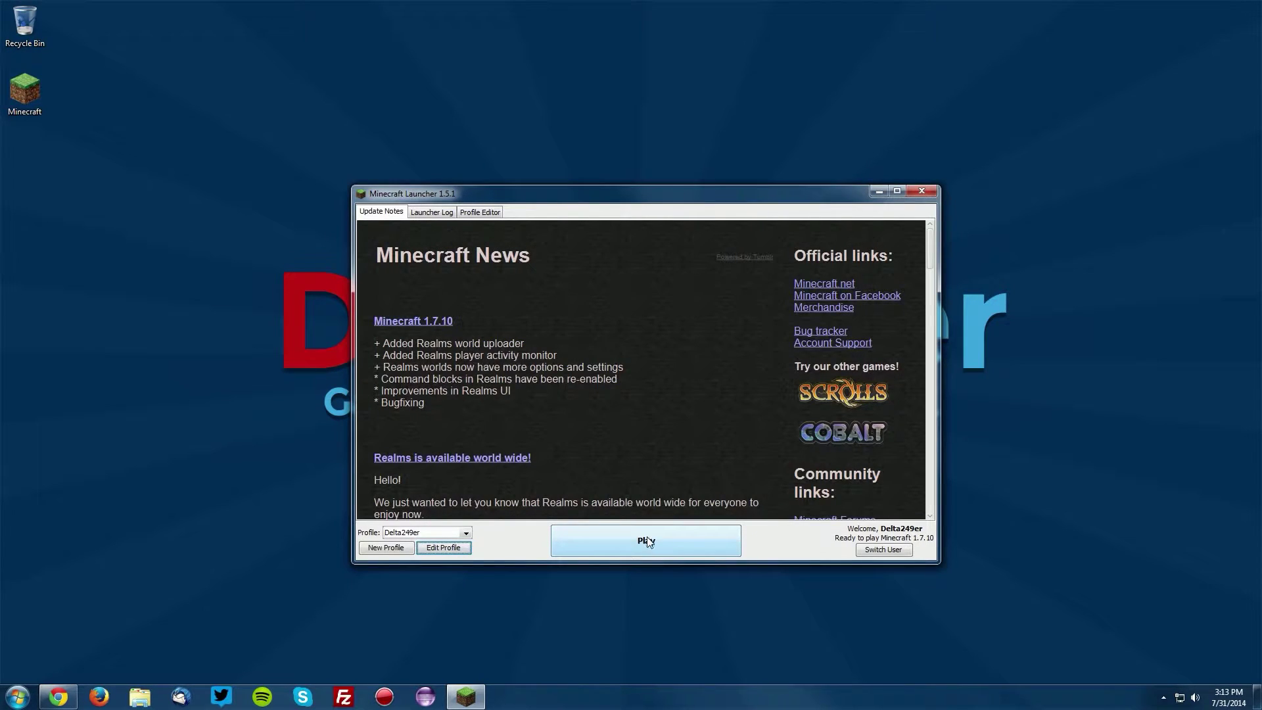
pyautogui.click(646, 539)
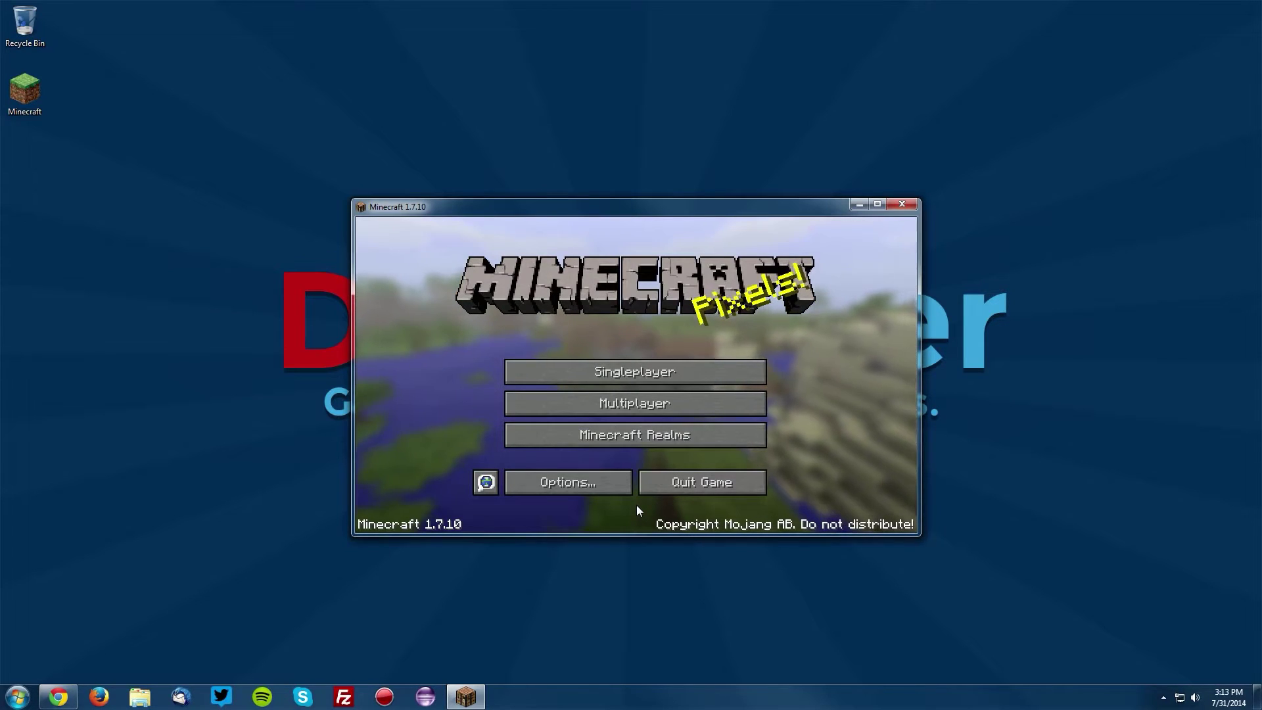
pyautogui.click(701, 481)
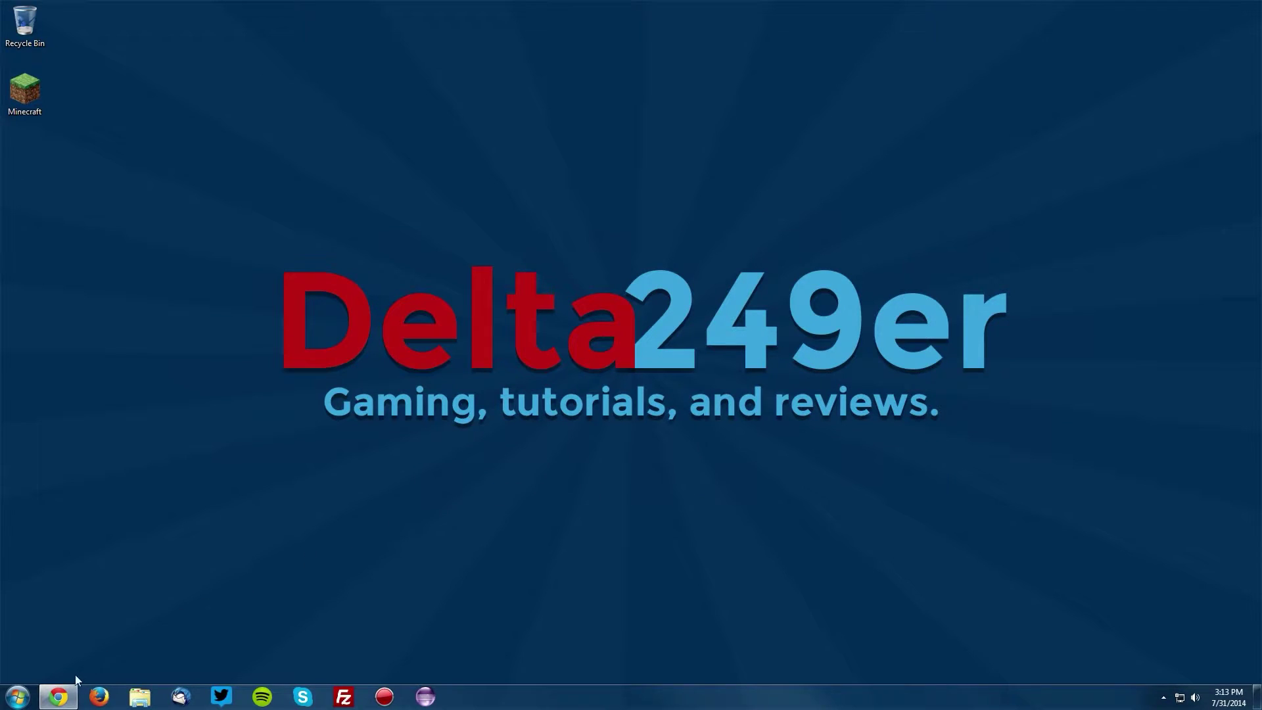
# Download the recommended 1.7.10 Forge installer (10.13.0.1180) from Chrome to the desktop.
pyautogui.click(57, 702)
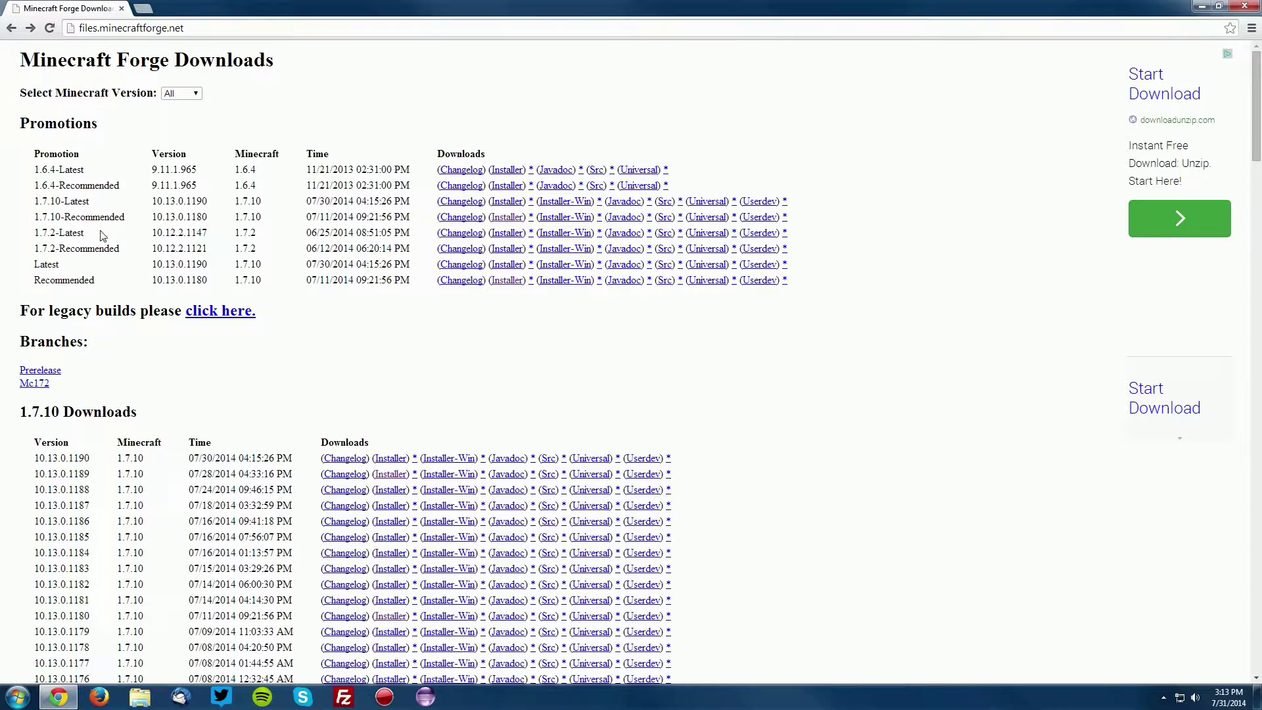
pyautogui.moveTo(29, 218); pyautogui.dragTo(127, 215)
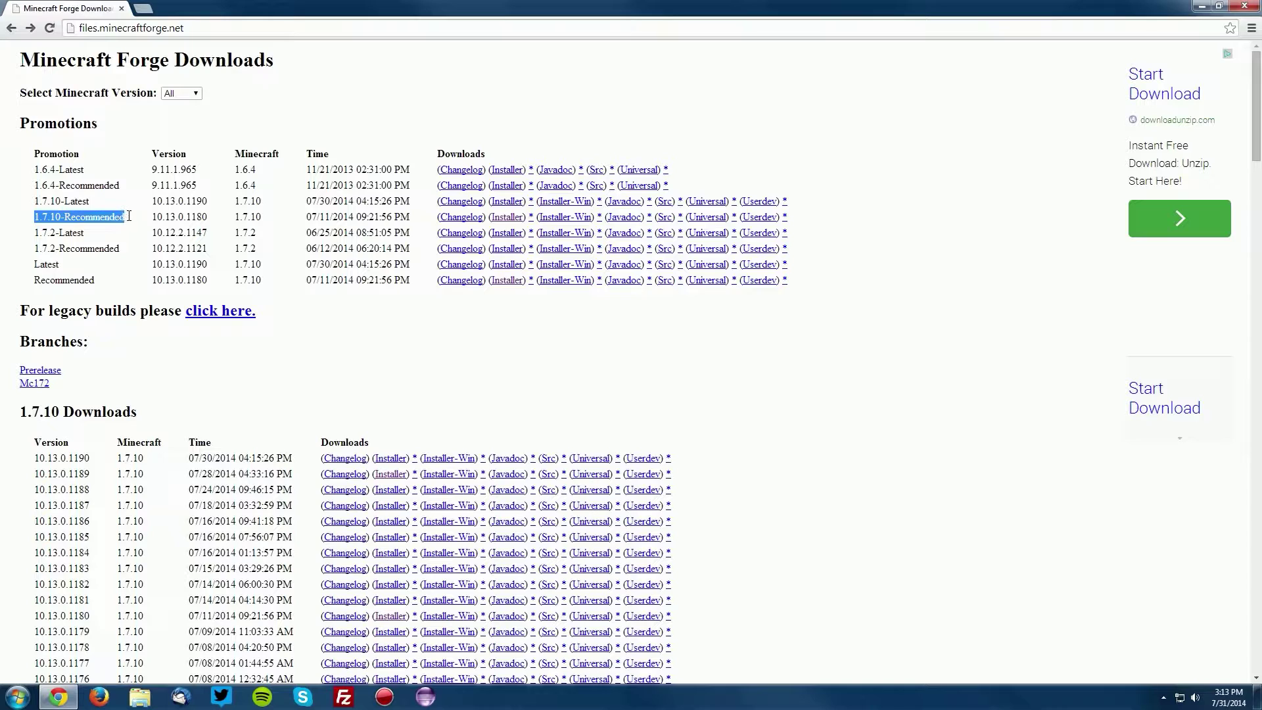
pyautogui.click(499, 218)
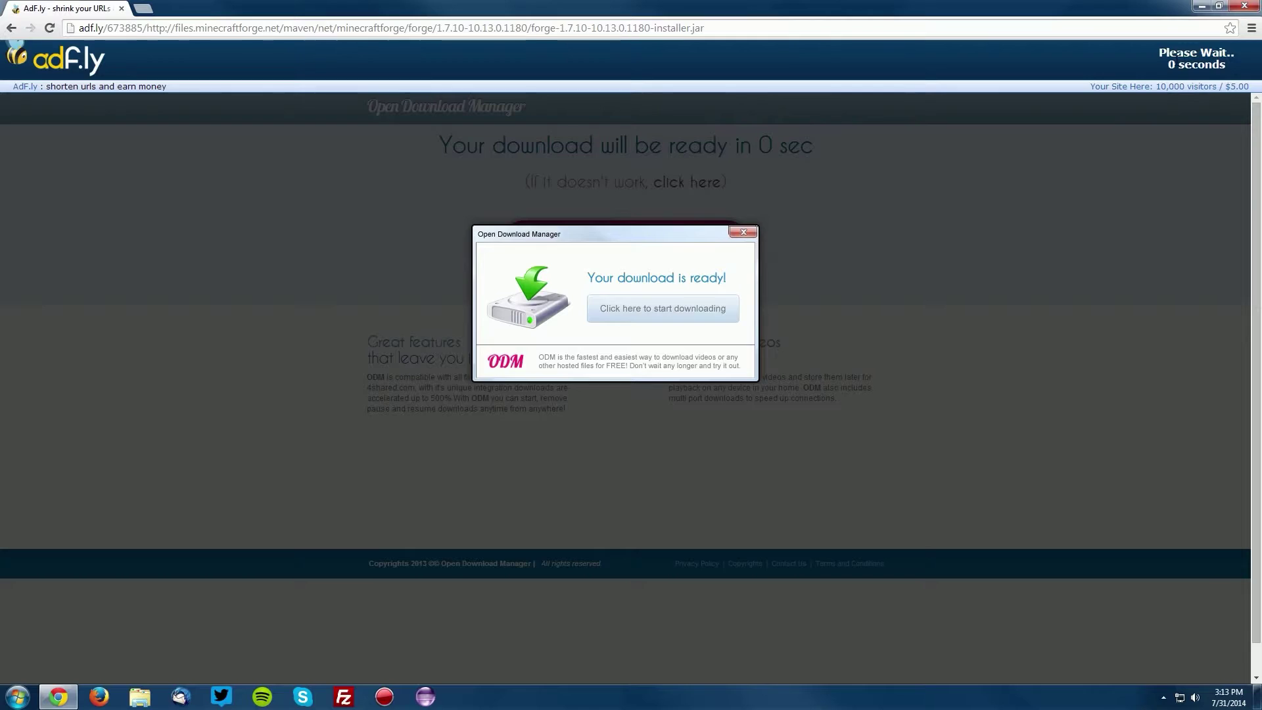
pyautogui.click(1178, 61)
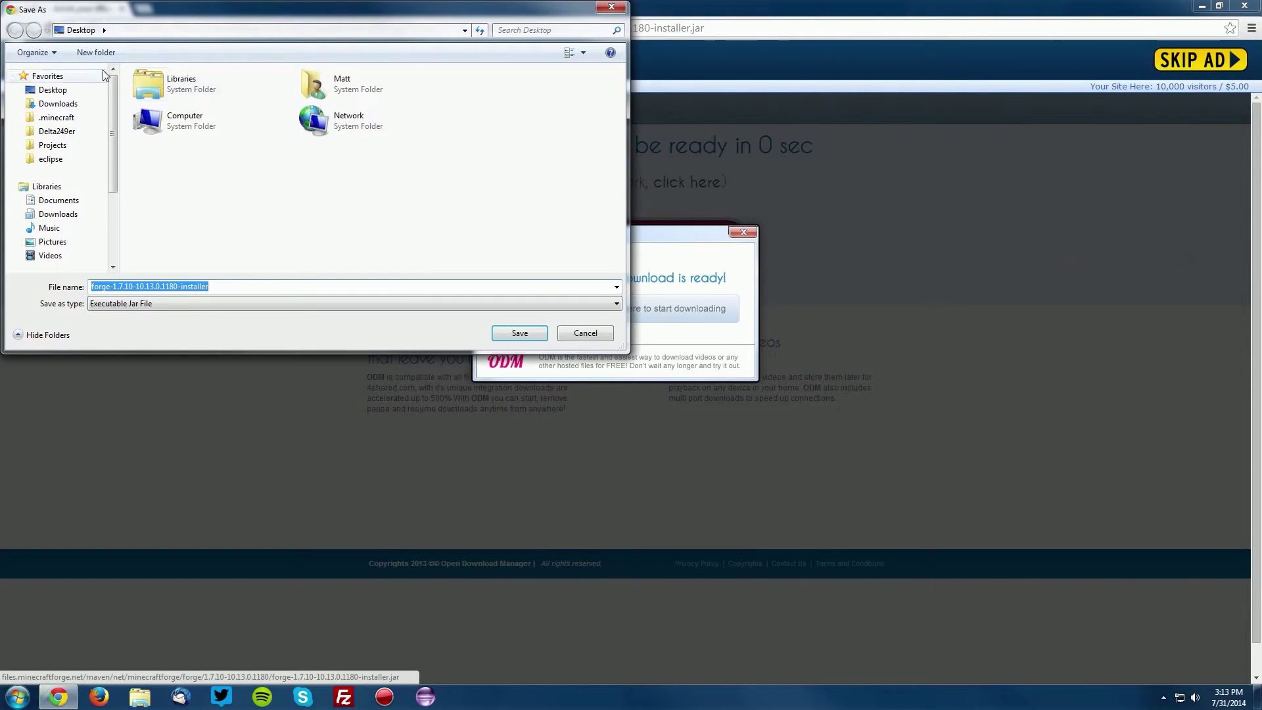
pyautogui.click(52, 89)
pyautogui.click(518, 333)
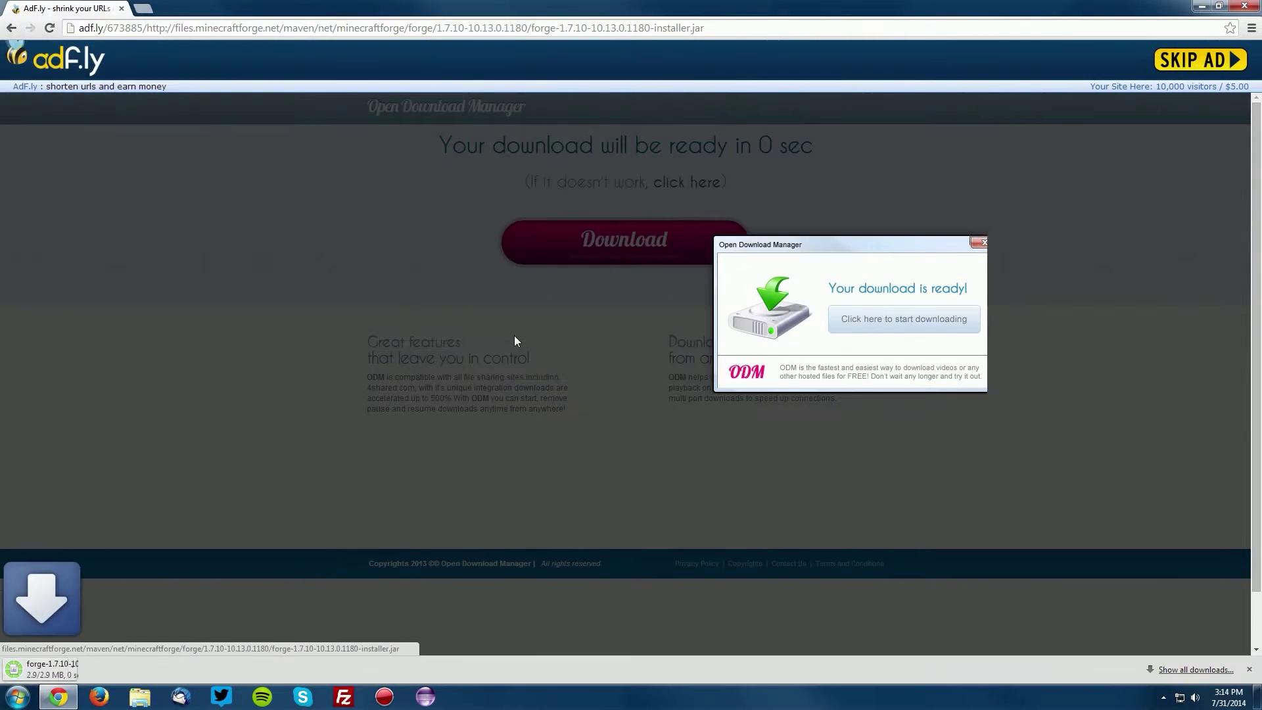
# Run the Forge 10.13.0.1180 installer jar with Java and install the client profile.
pyautogui.click(1203, 6)
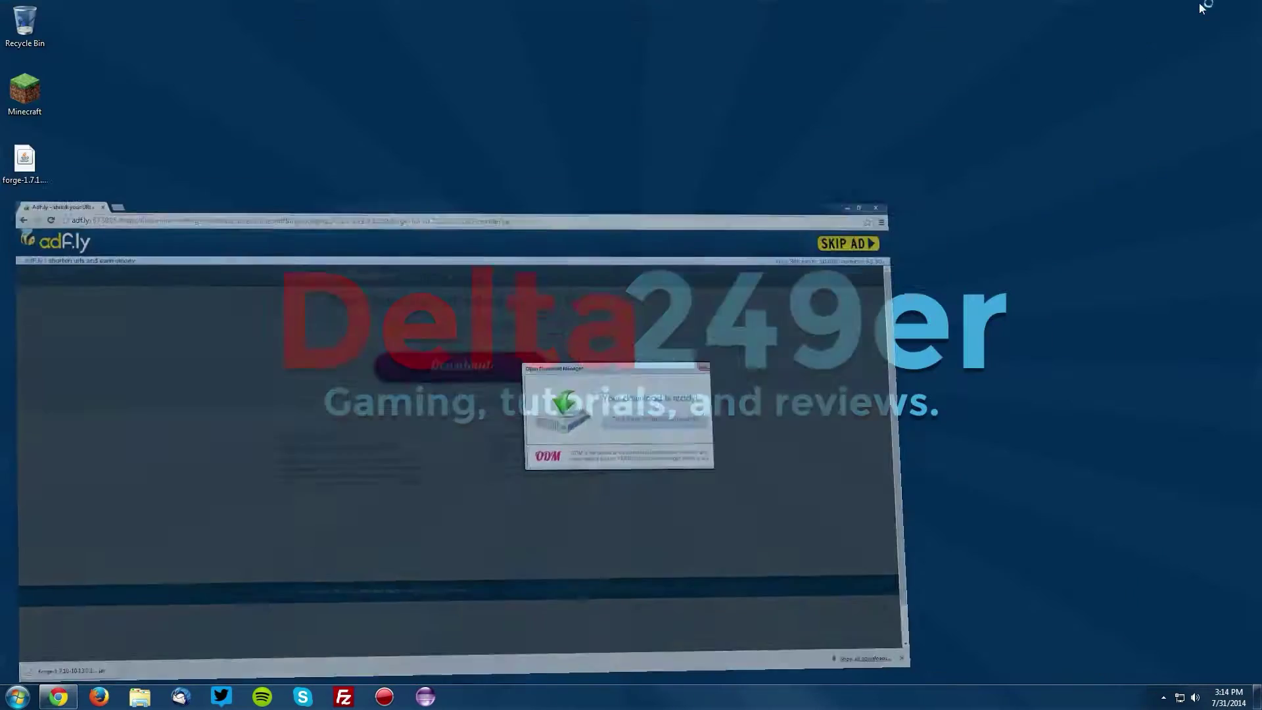
pyautogui.rightClick(29, 177)
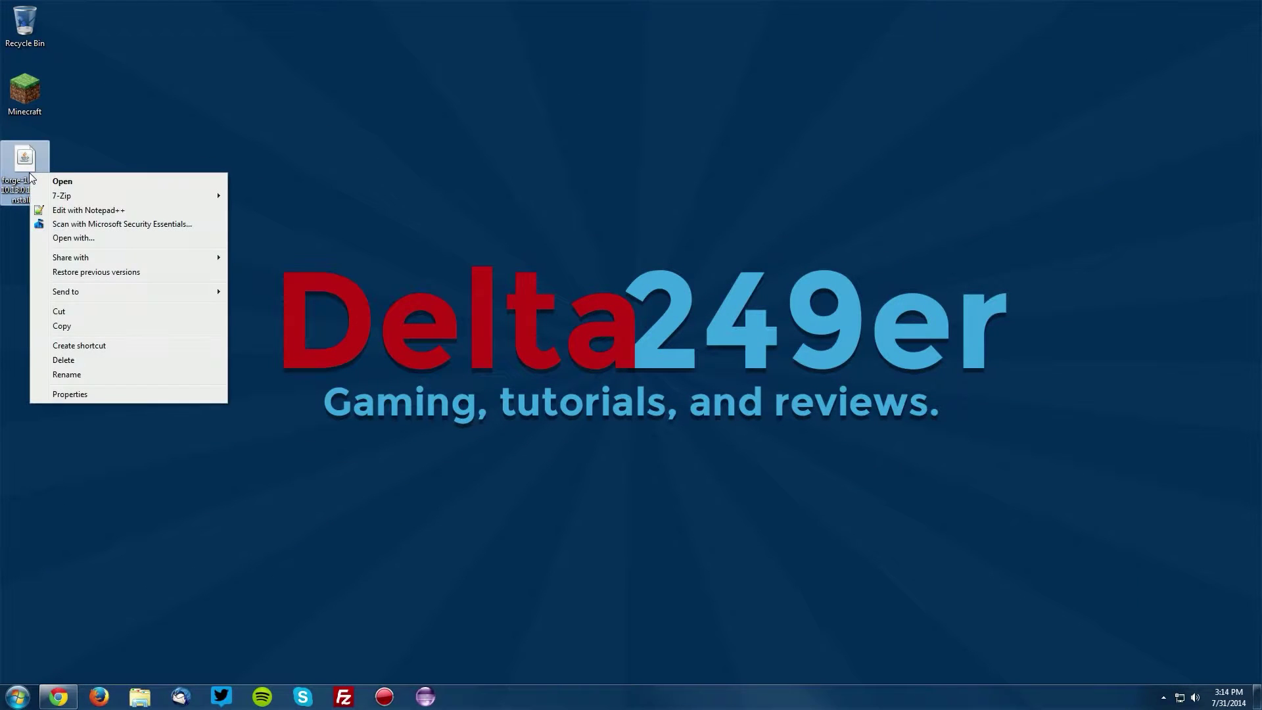
pyautogui.click(62, 238)
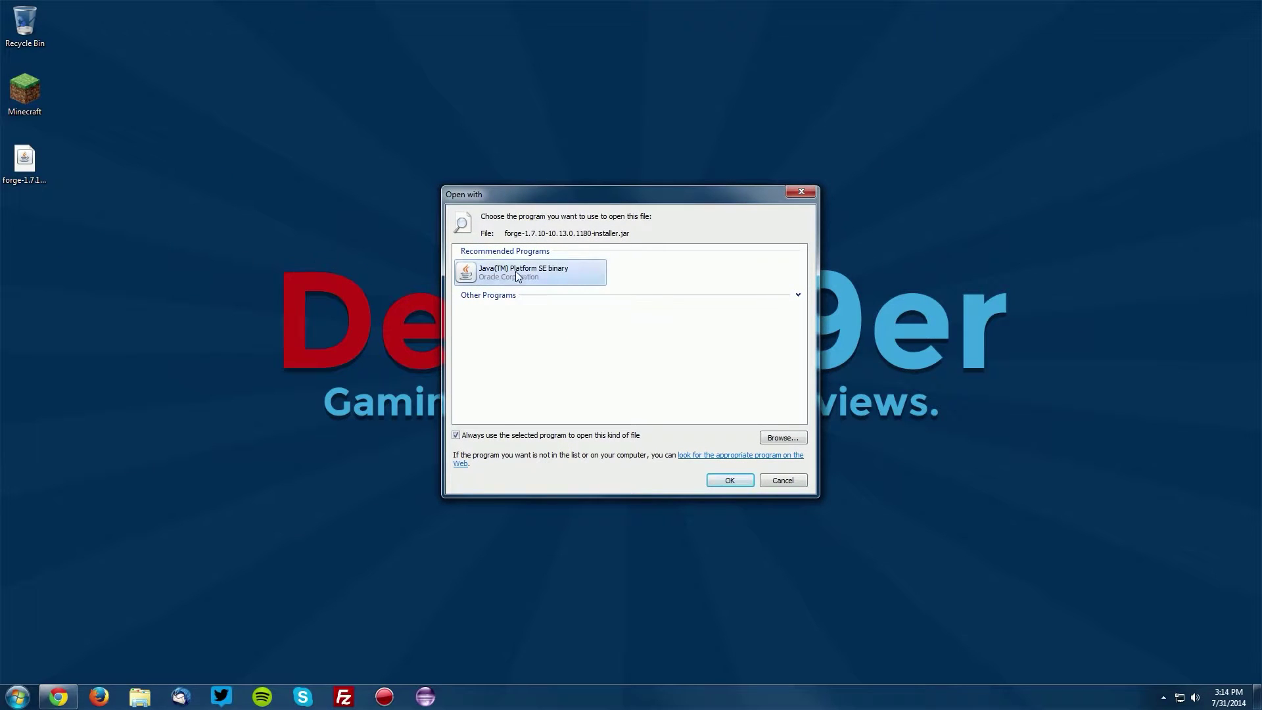
pyautogui.click(731, 480)
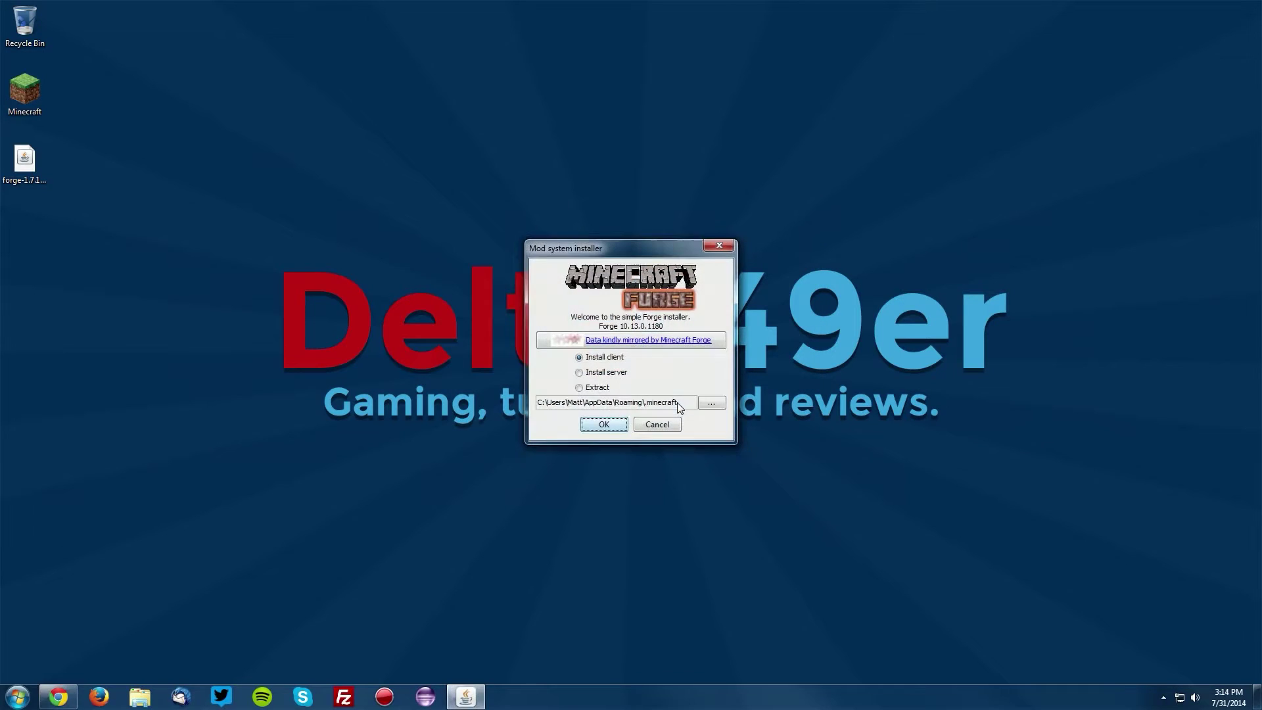
pyautogui.click(582, 359)
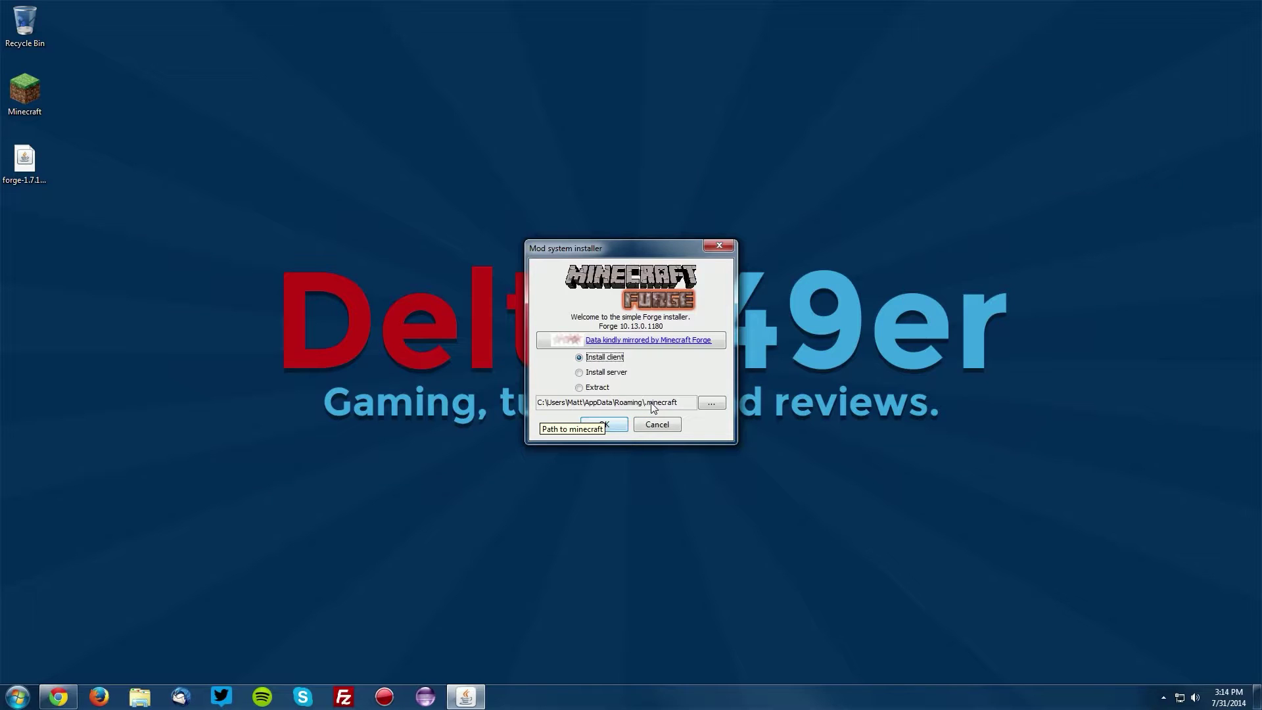
pyautogui.click(605, 423)
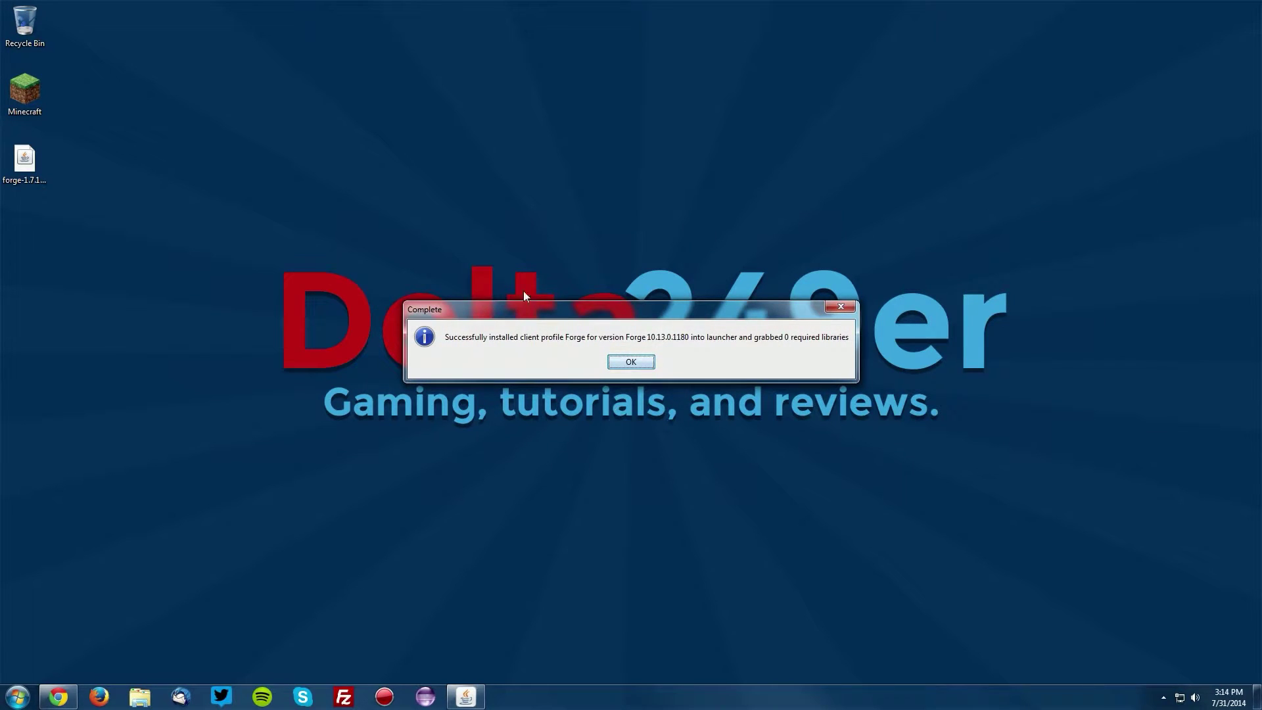
pyautogui.click(629, 363)
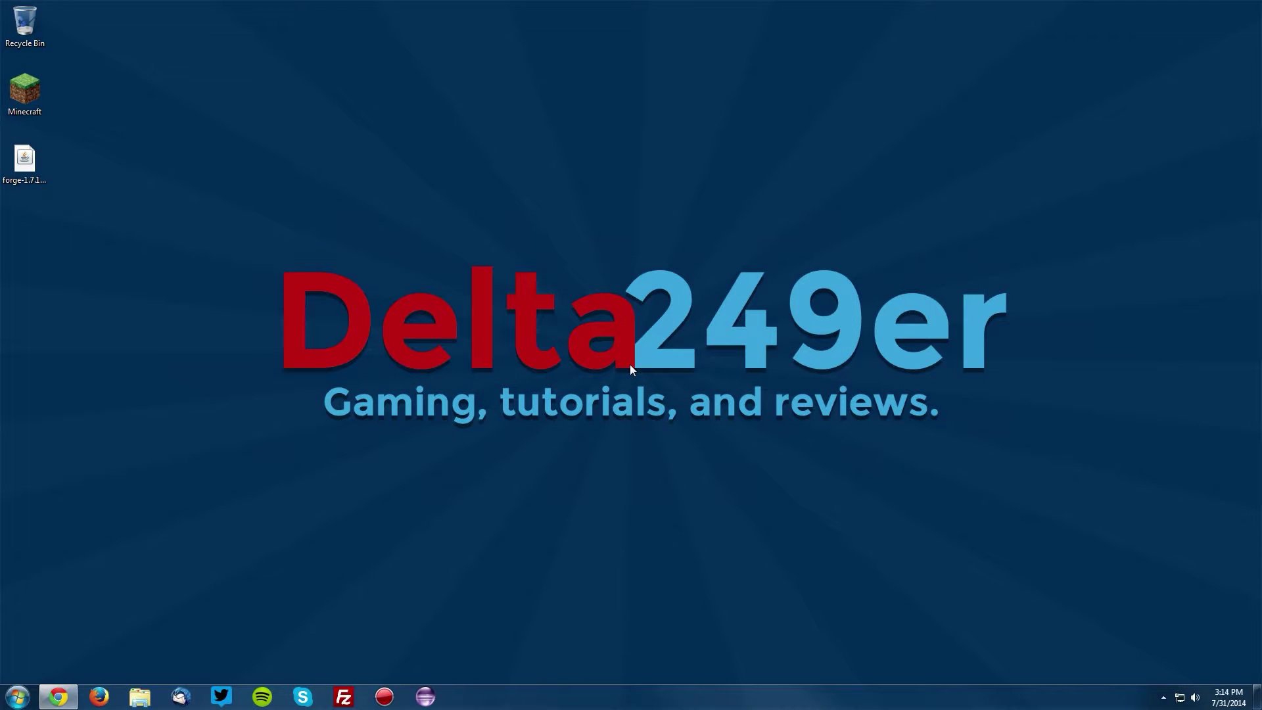
# Launch the game with the Forge profile, confirm 3 mods in the Mods list, then quit.
pyautogui.doubleClick(18, 106)
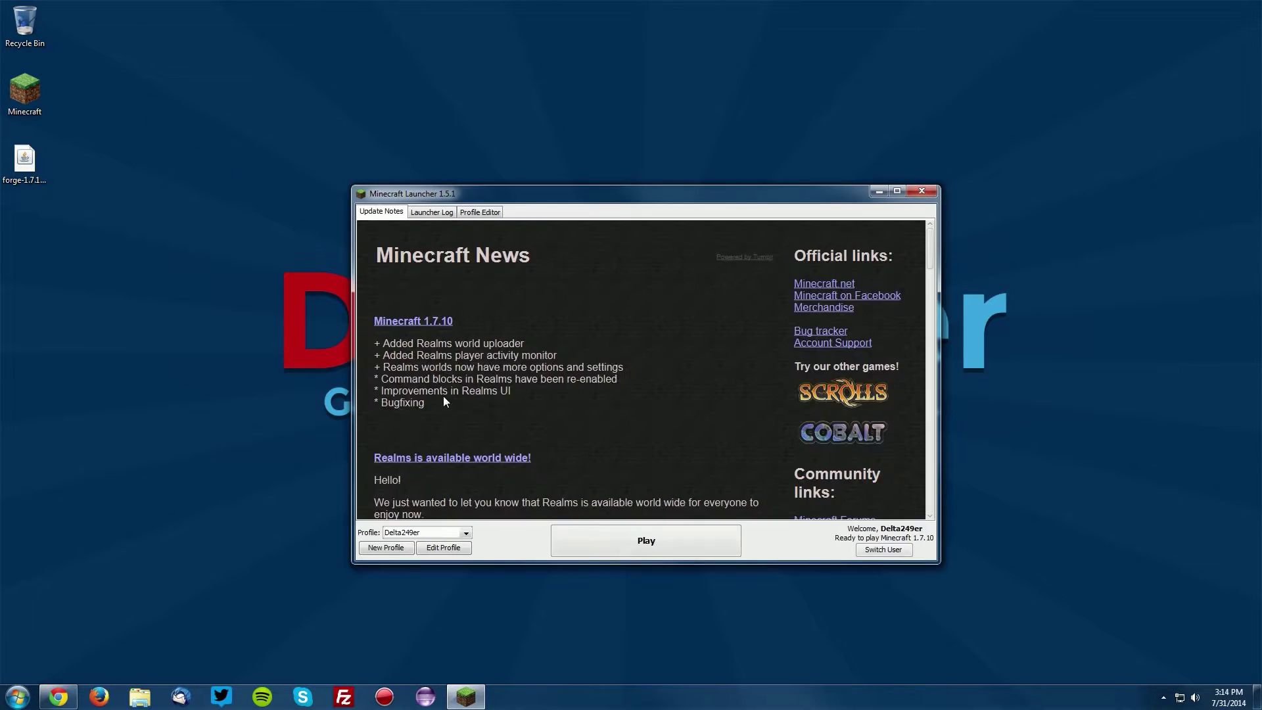
pyautogui.click(424, 532)
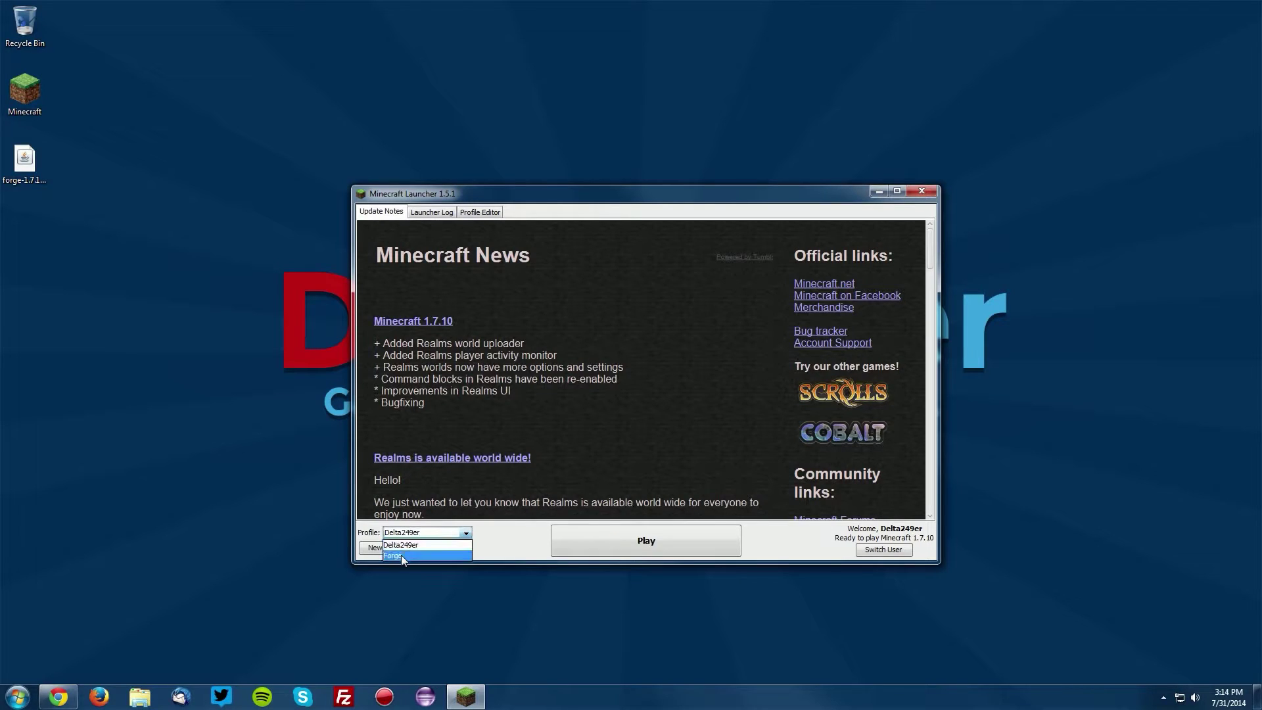
pyautogui.click(401, 555)
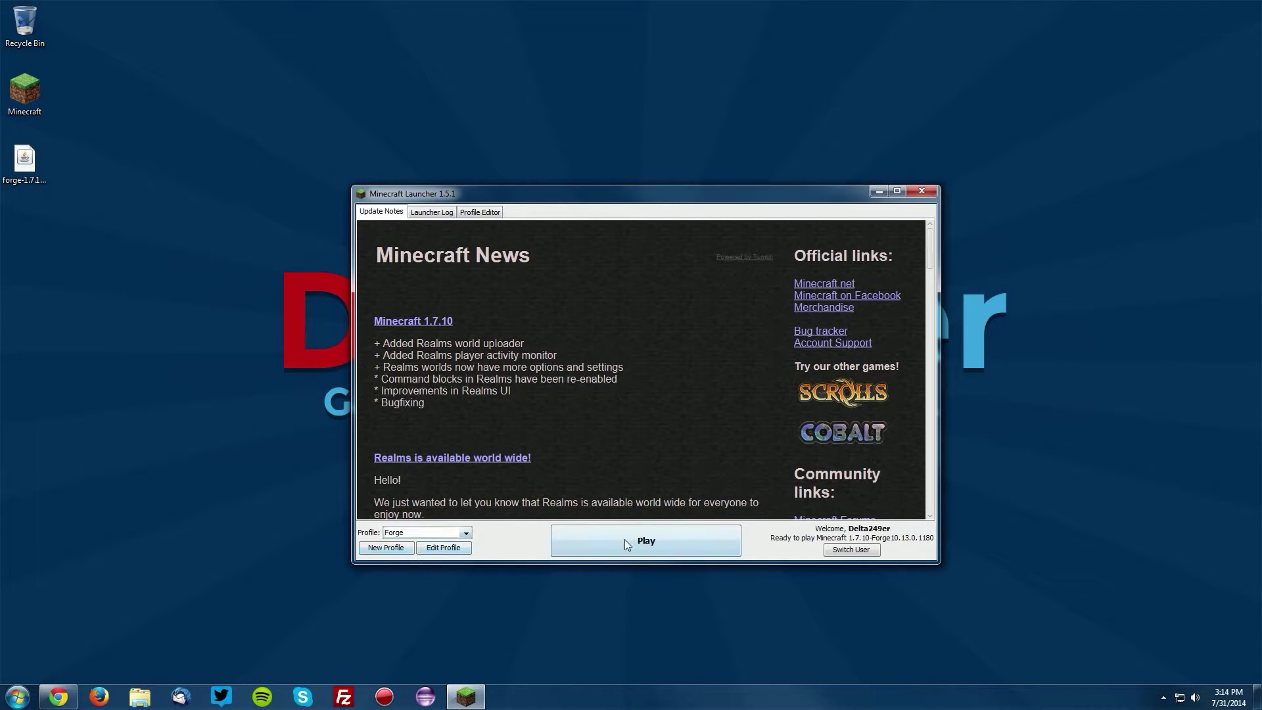
pyautogui.click(646, 544)
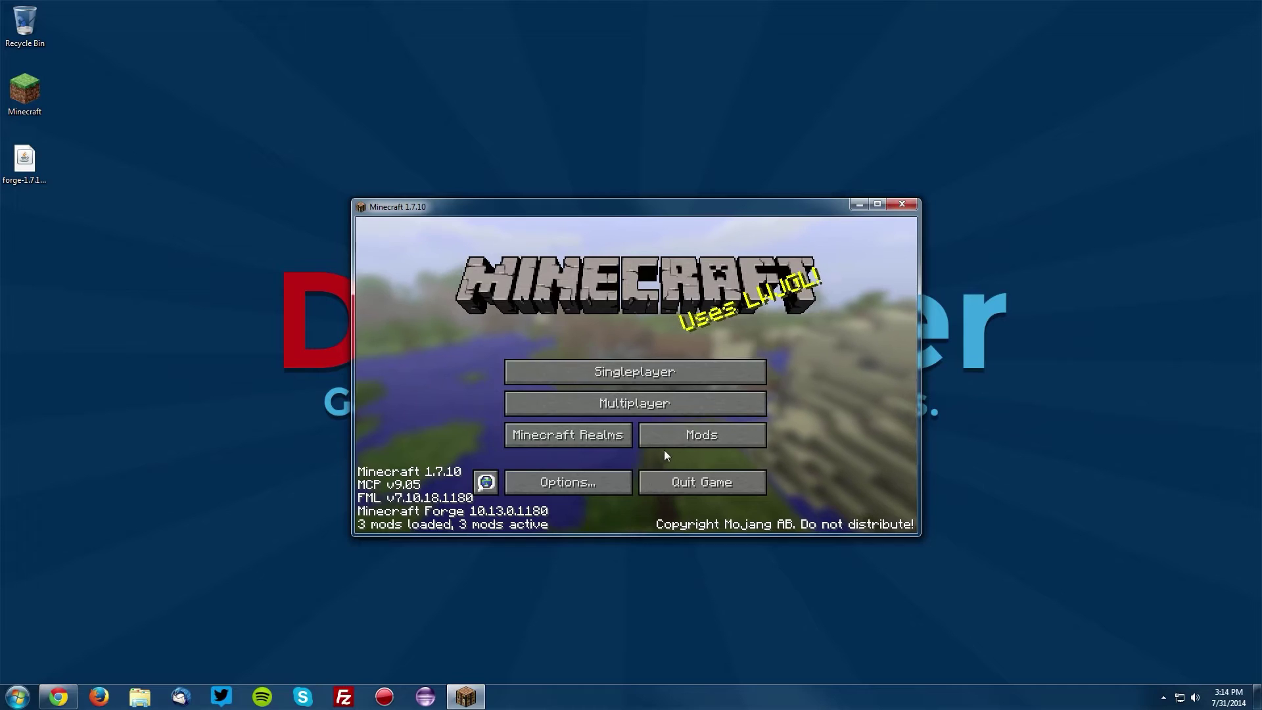
pyautogui.click(689, 438)
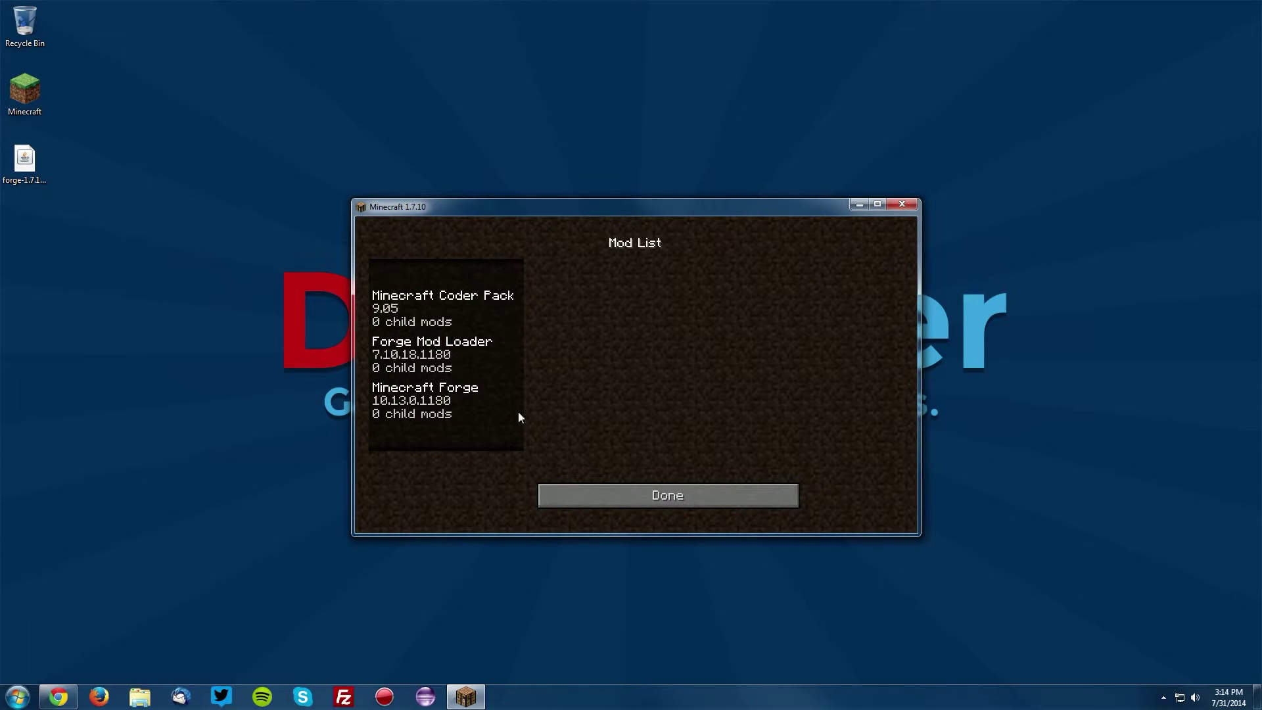
pyautogui.click(636, 490)
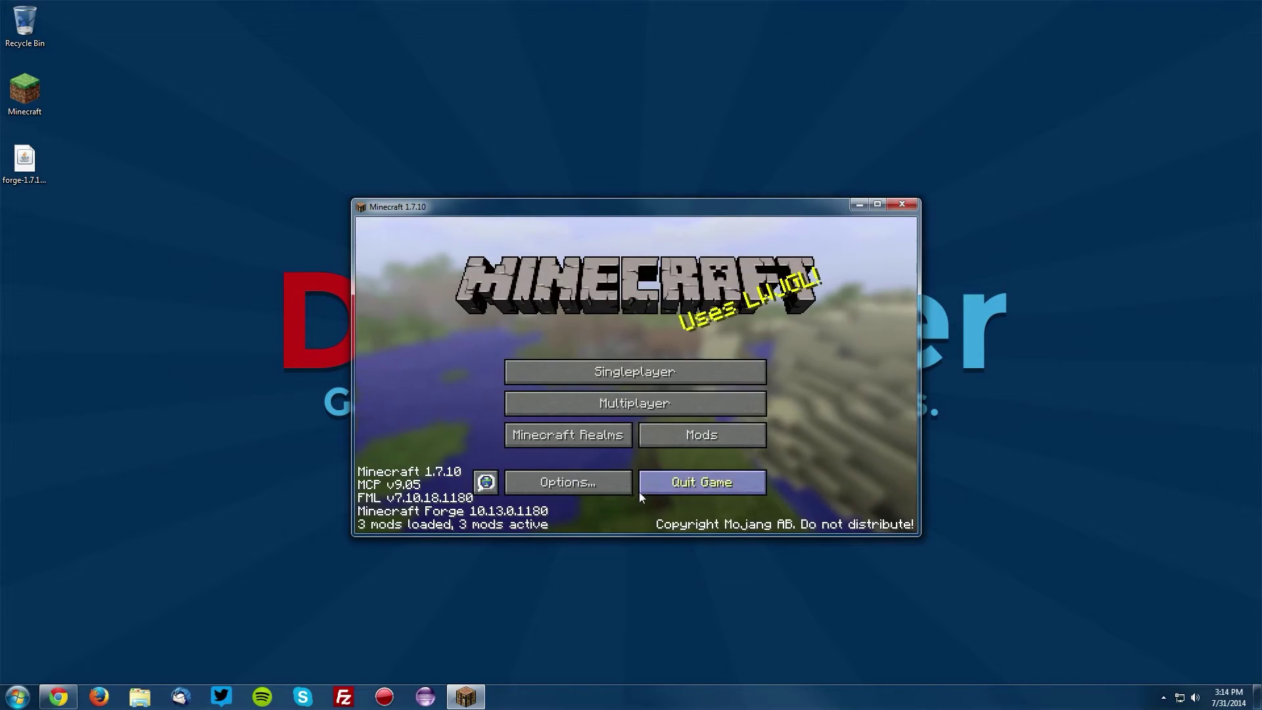
pyautogui.click(694, 484)
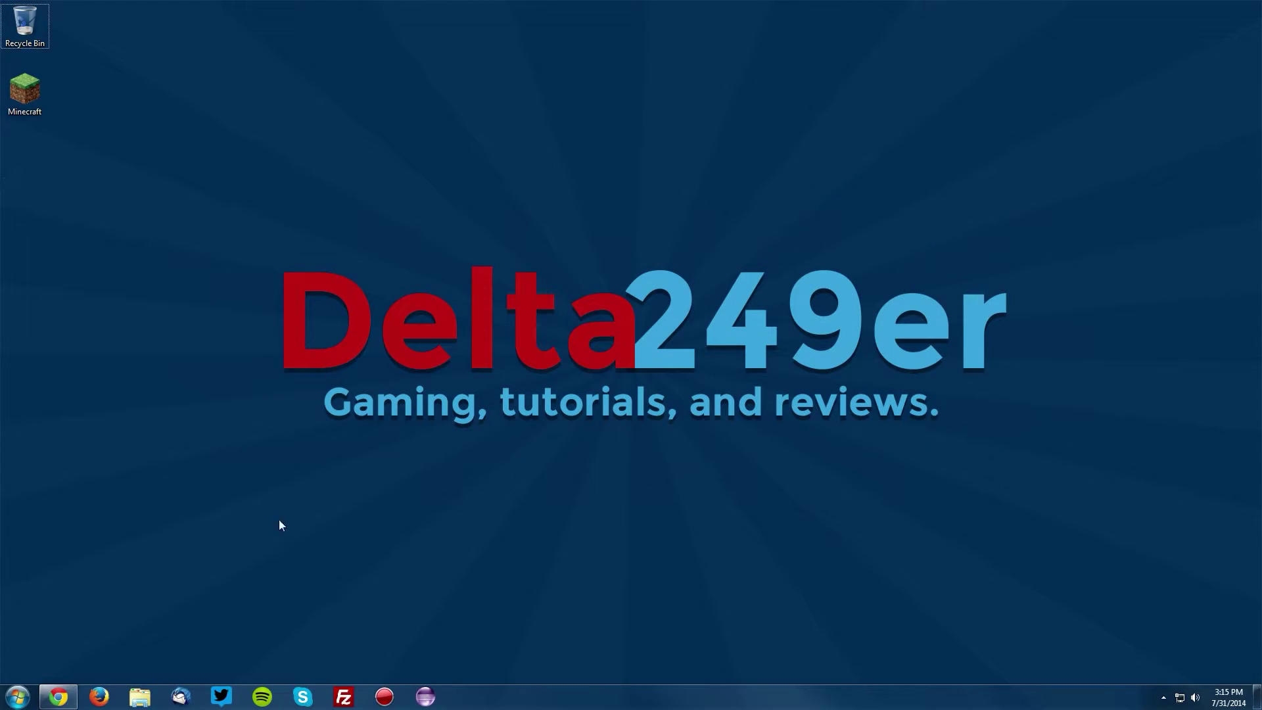
# Download CodeChickenCore-1.7.10-1.0.2.9-universal.jar for Minecraft 1.7.10 to the desktop.
pyautogui.click(57, 698)
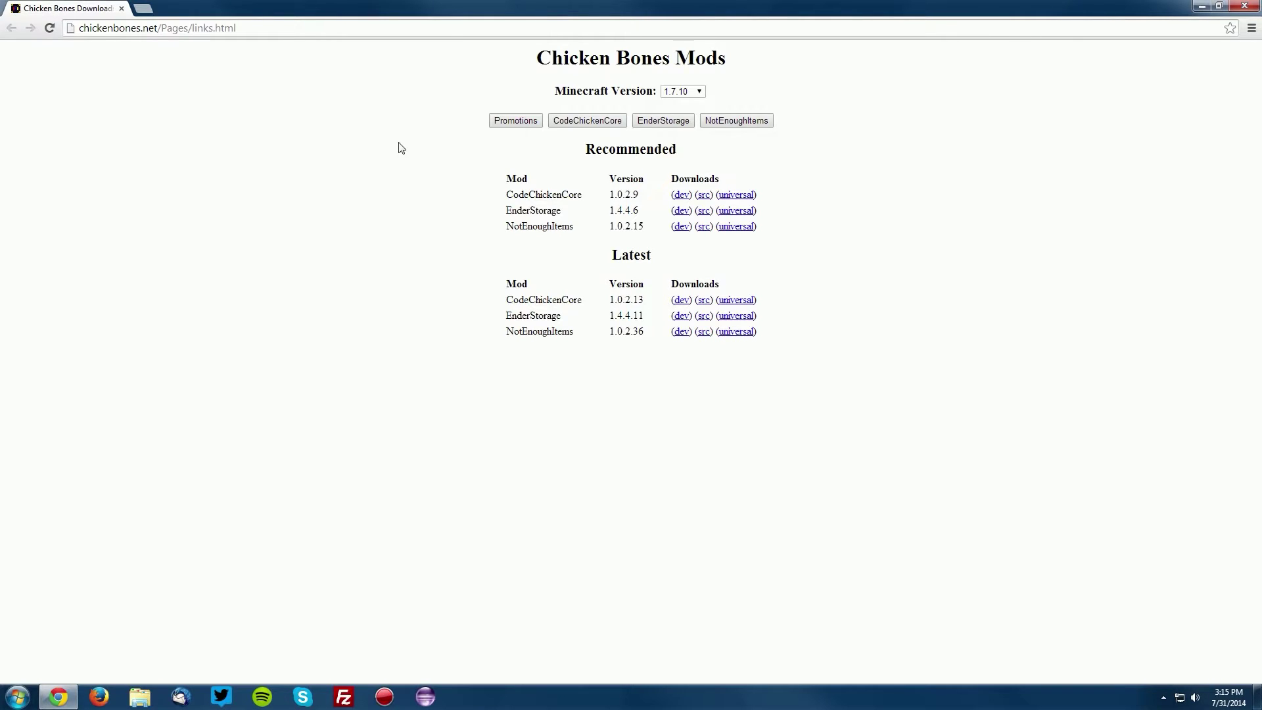
pyautogui.click(683, 92)
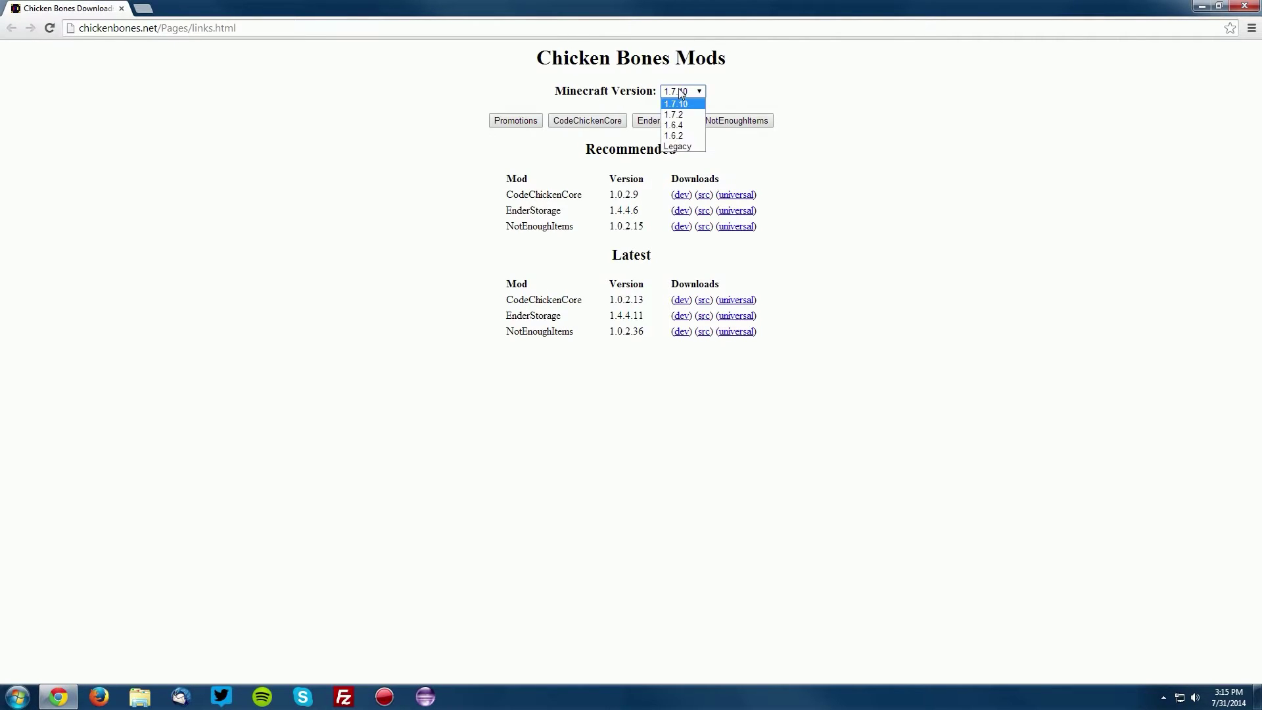
pyautogui.click(684, 105)
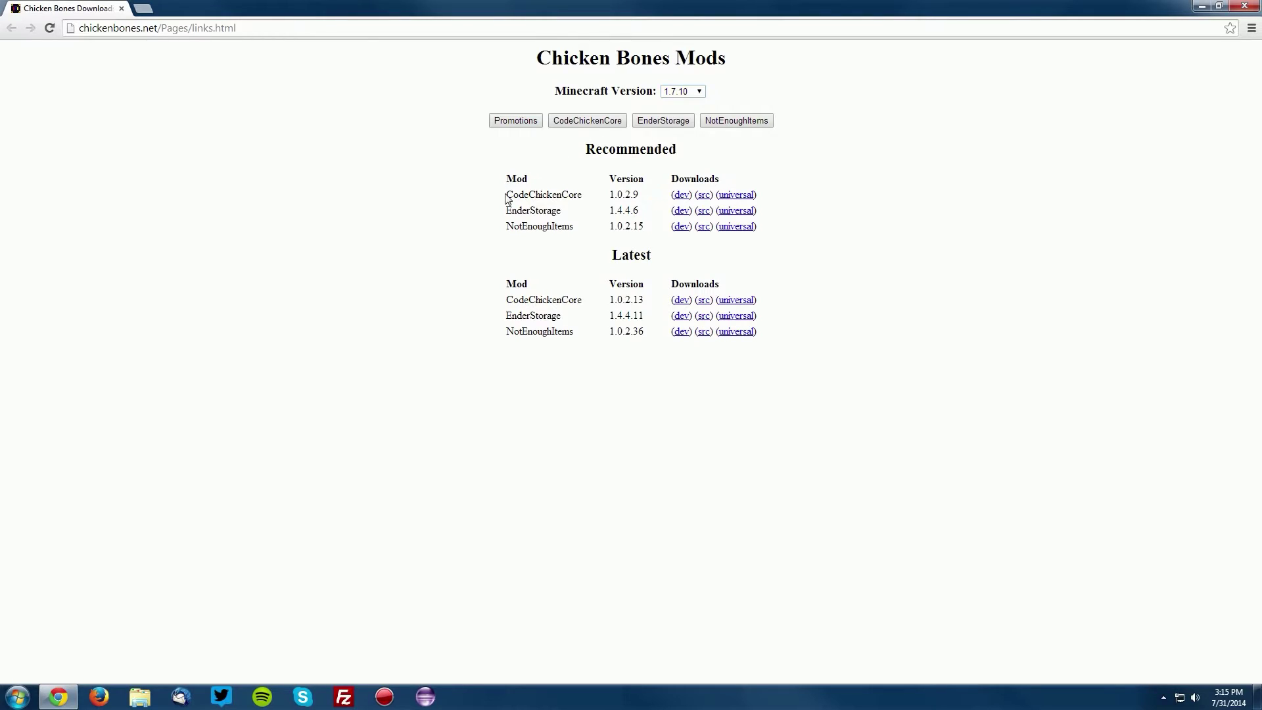
pyautogui.moveTo(507, 195); pyautogui.dragTo(581, 193)
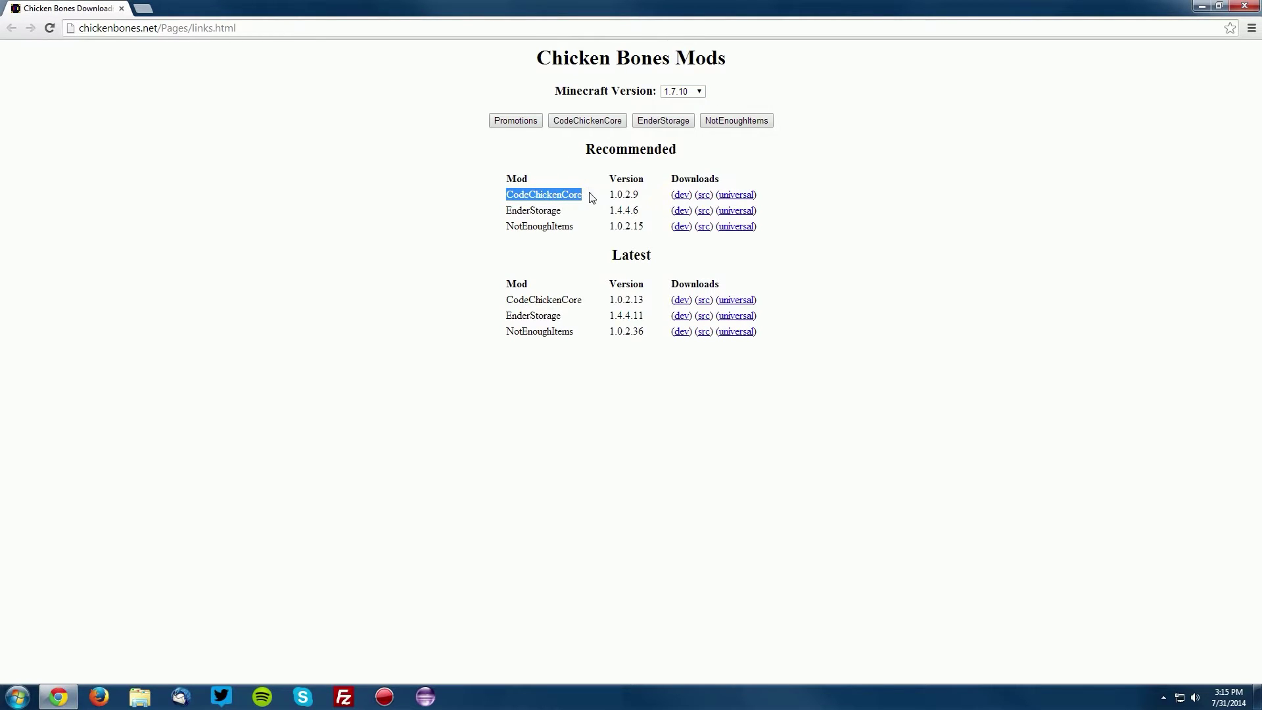
pyautogui.click(591, 193)
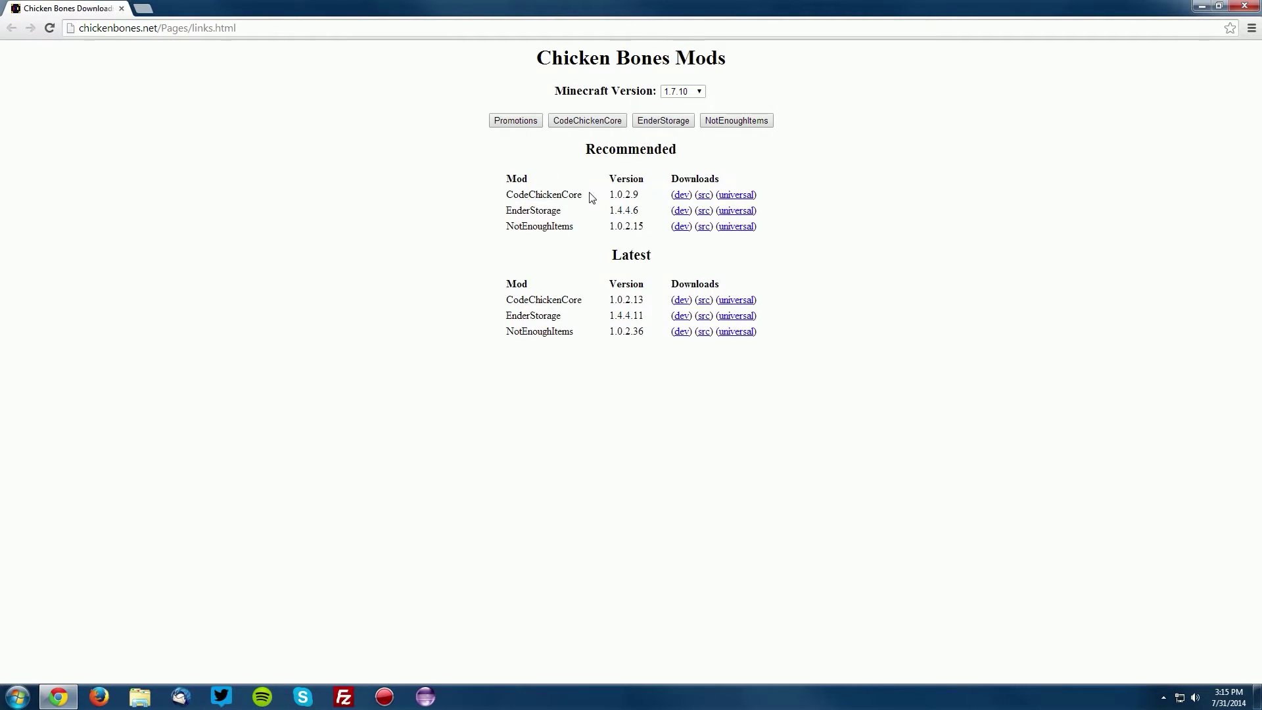
pyautogui.click(735, 201)
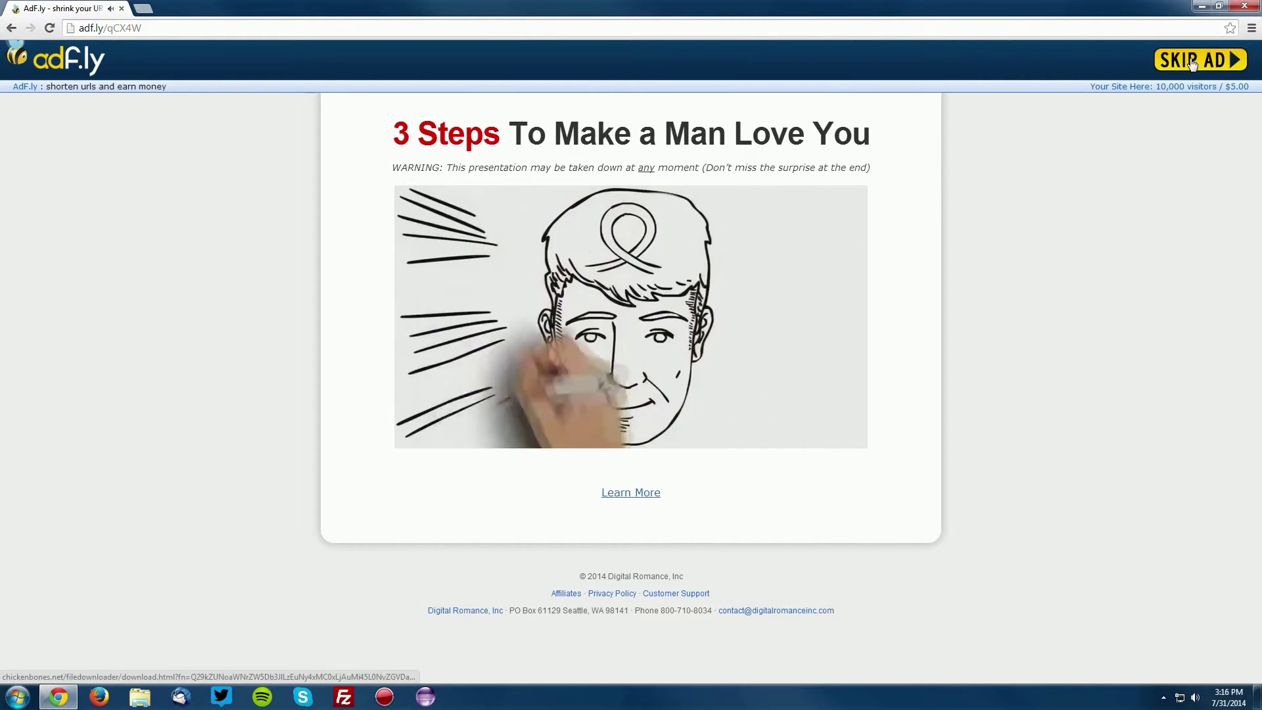
pyautogui.click(1193, 63)
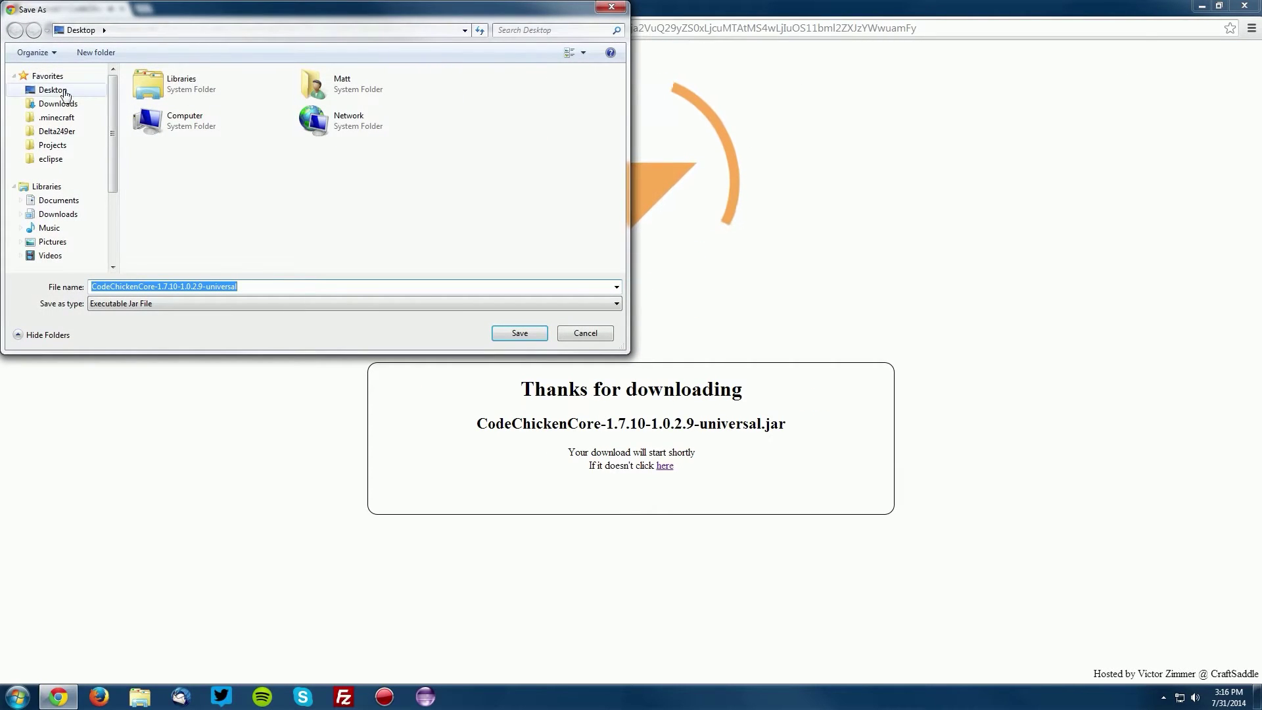
pyautogui.click(158, 221)
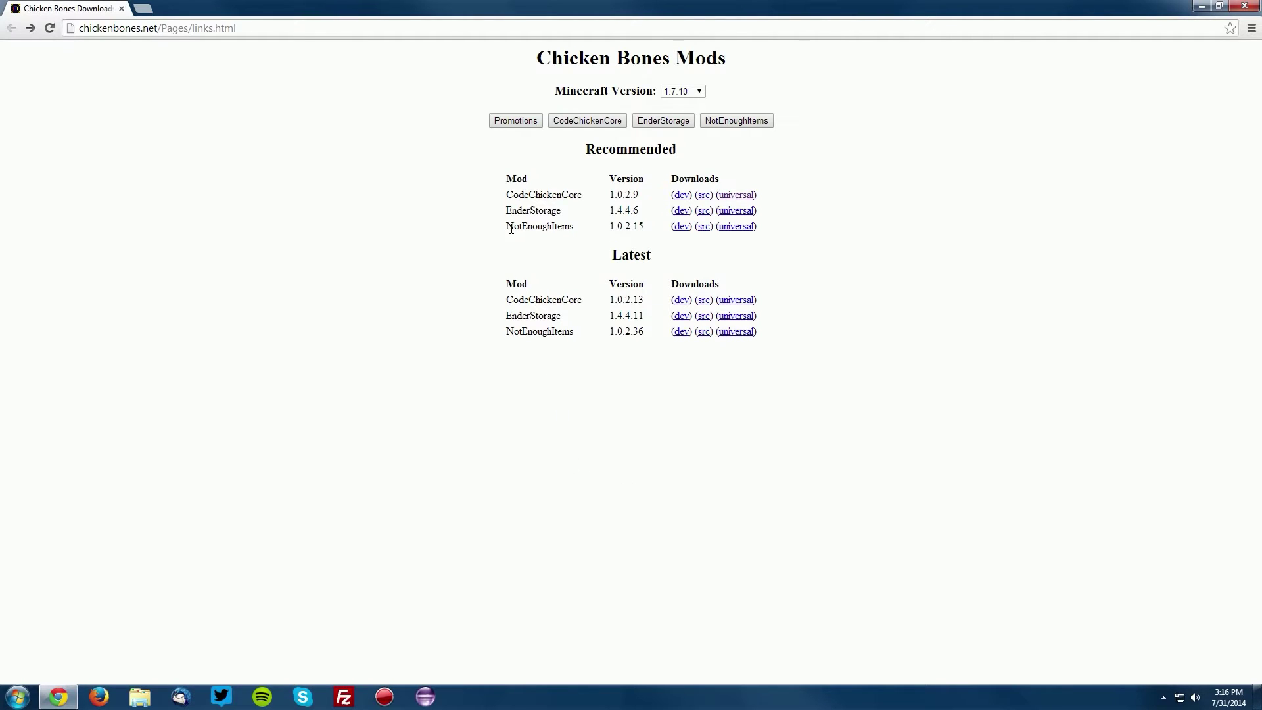
# Save NotEnoughItems-1.7.10-1.0.2.15-universal.jar to the desktop and minimize Chrome.
pyautogui.click(747, 230)
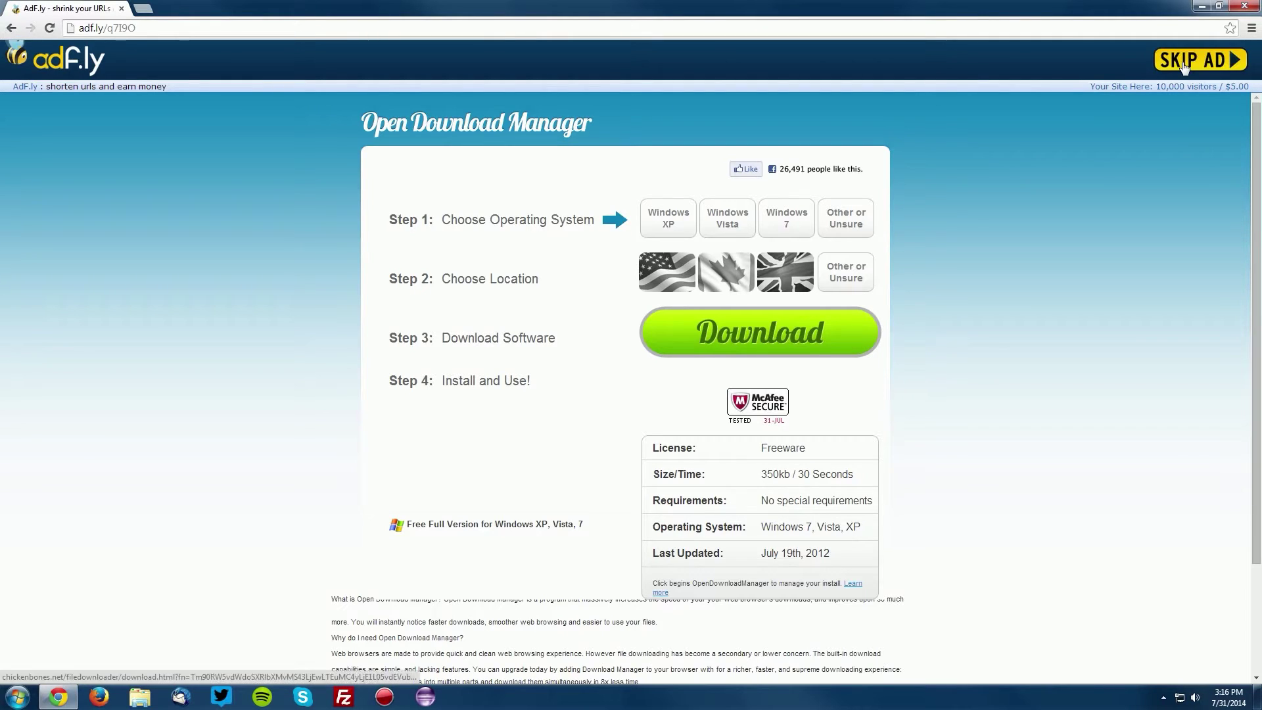
pyautogui.click(1181, 60)
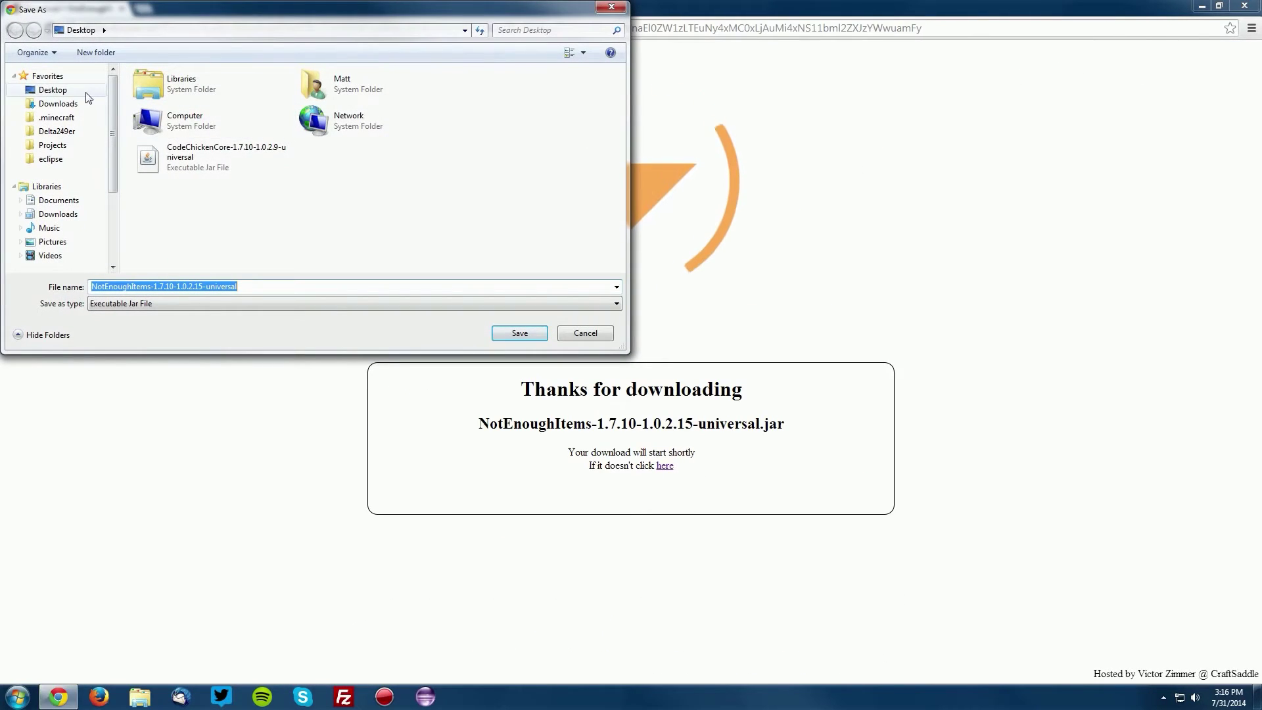
pyautogui.click(54, 90)
pyautogui.click(520, 333)
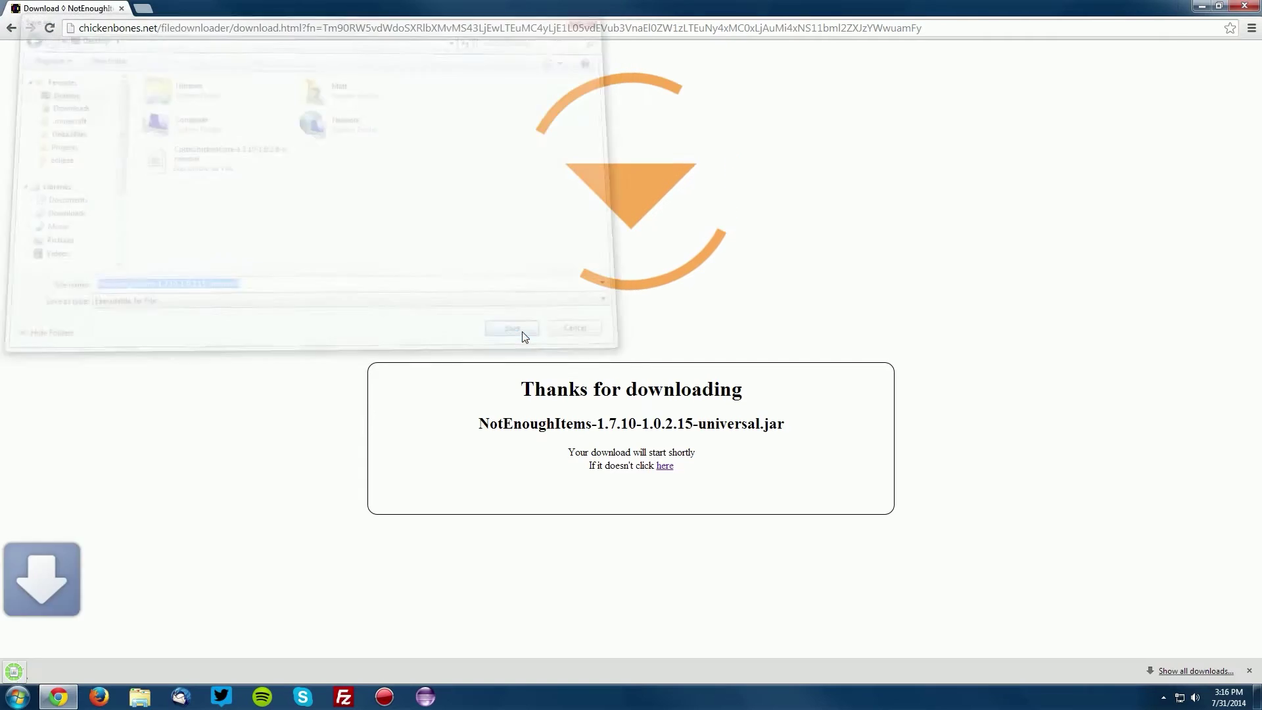
pyautogui.click(1201, 9)
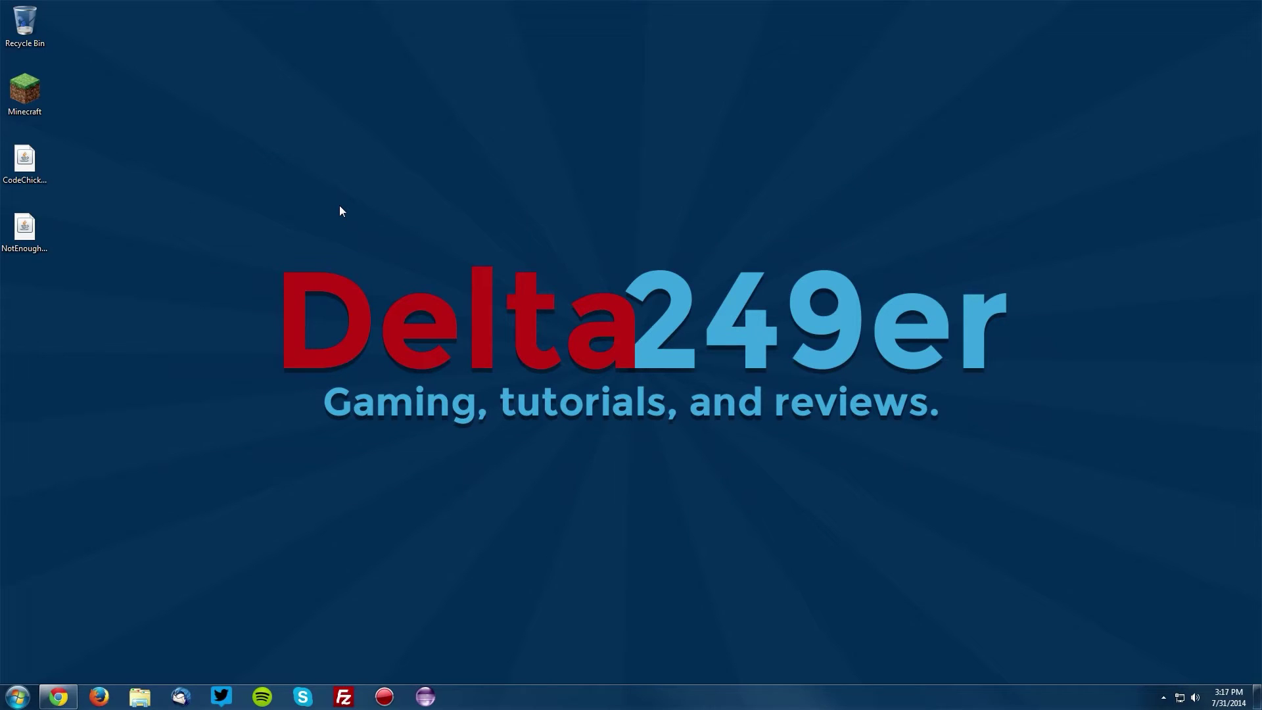
# Navigate from %appdata% into the .minecraft mods folder.
pyautogui.press('super+r')
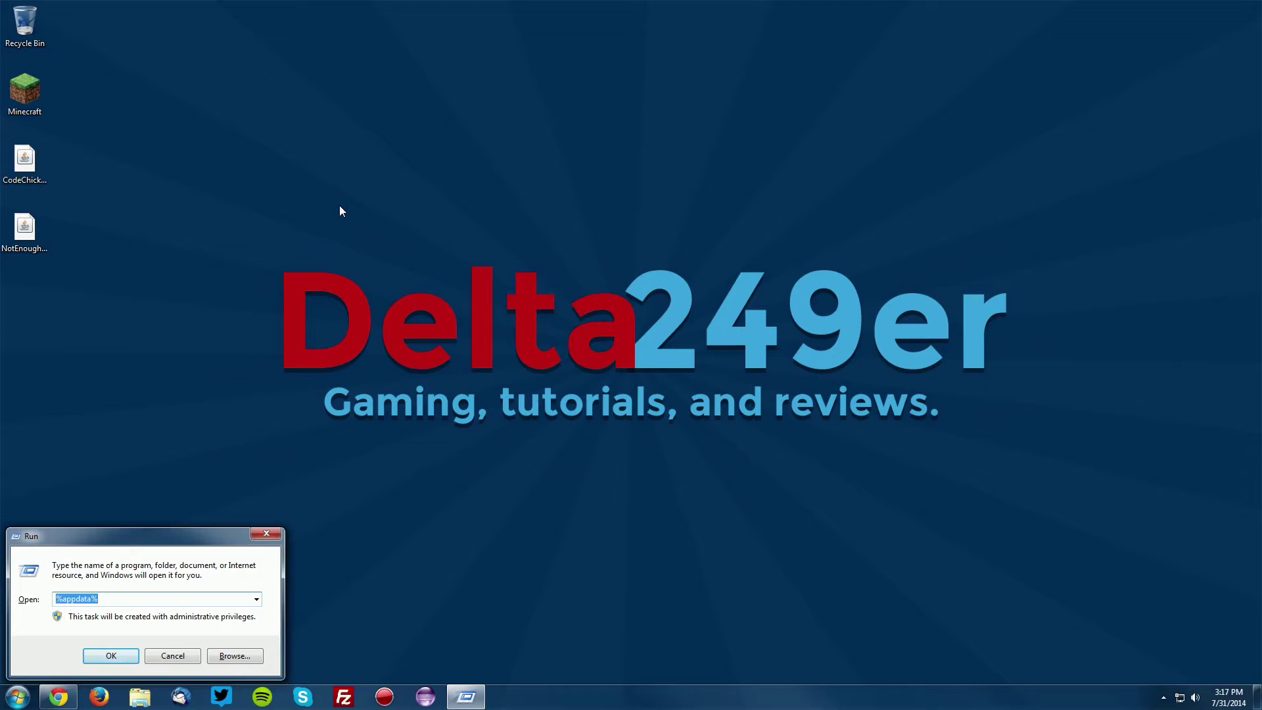
pyautogui.write('%')
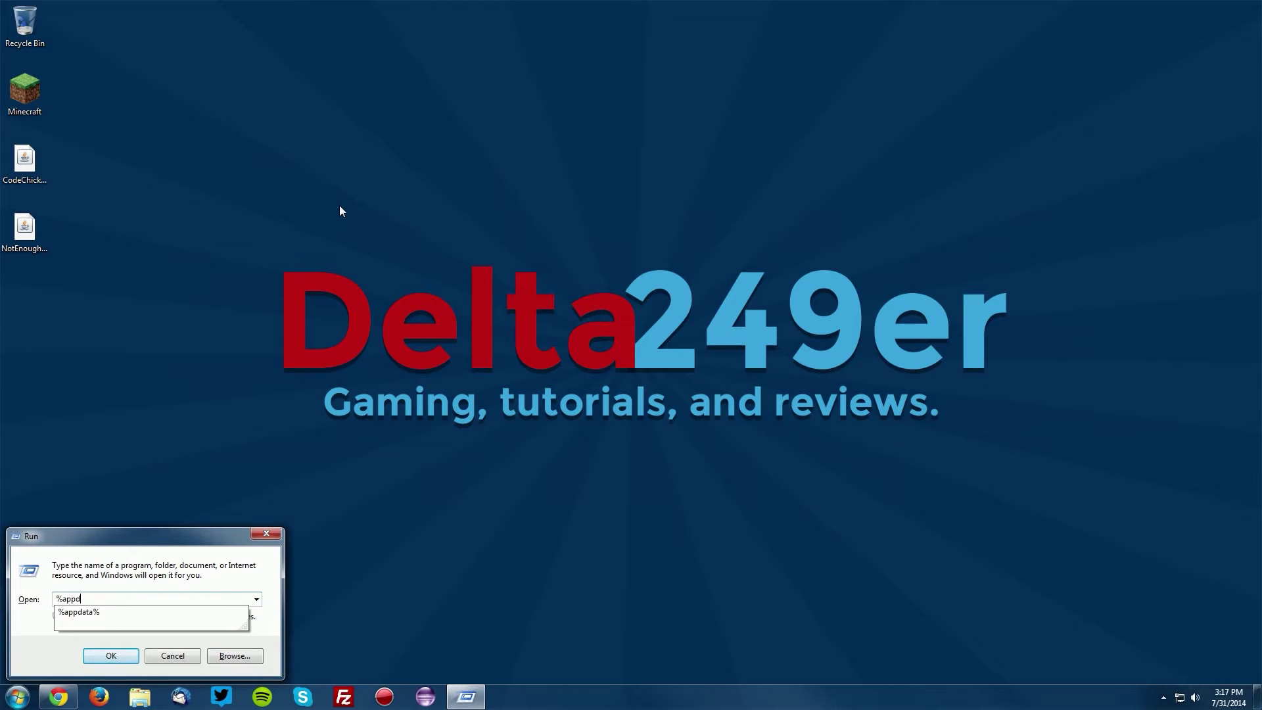
pyautogui.write('ata%')
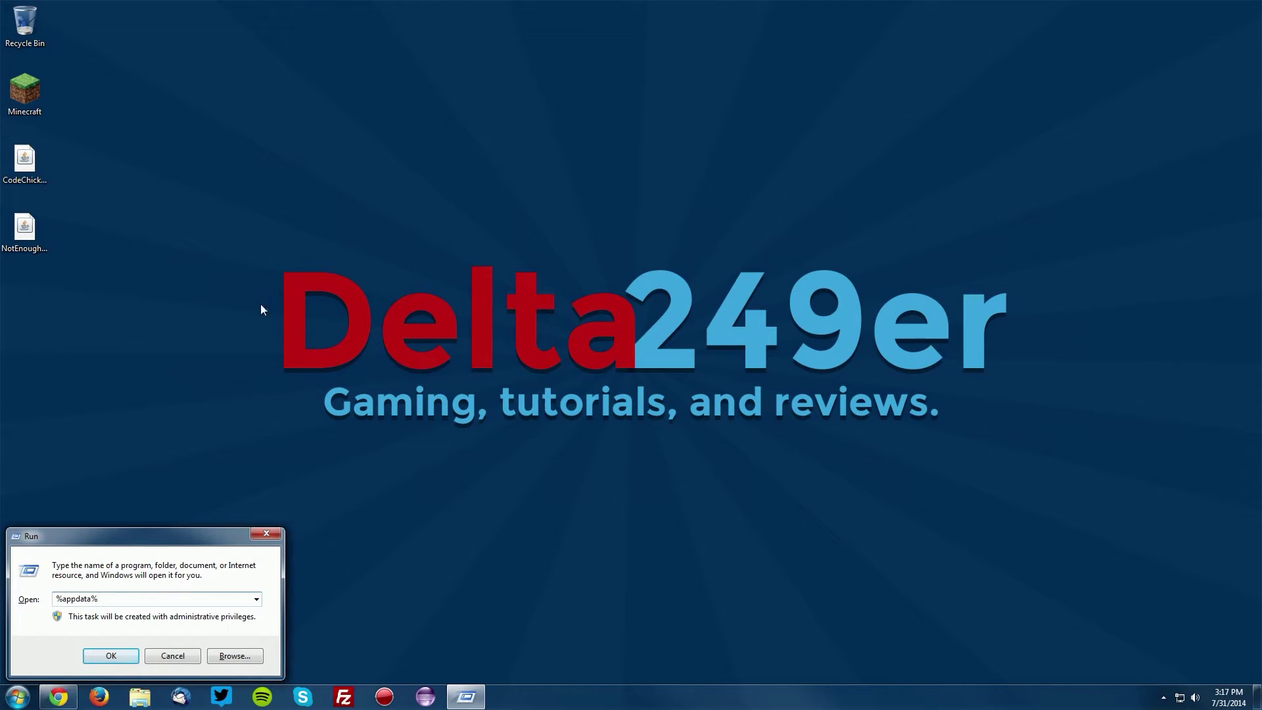
pyautogui.click(112, 656)
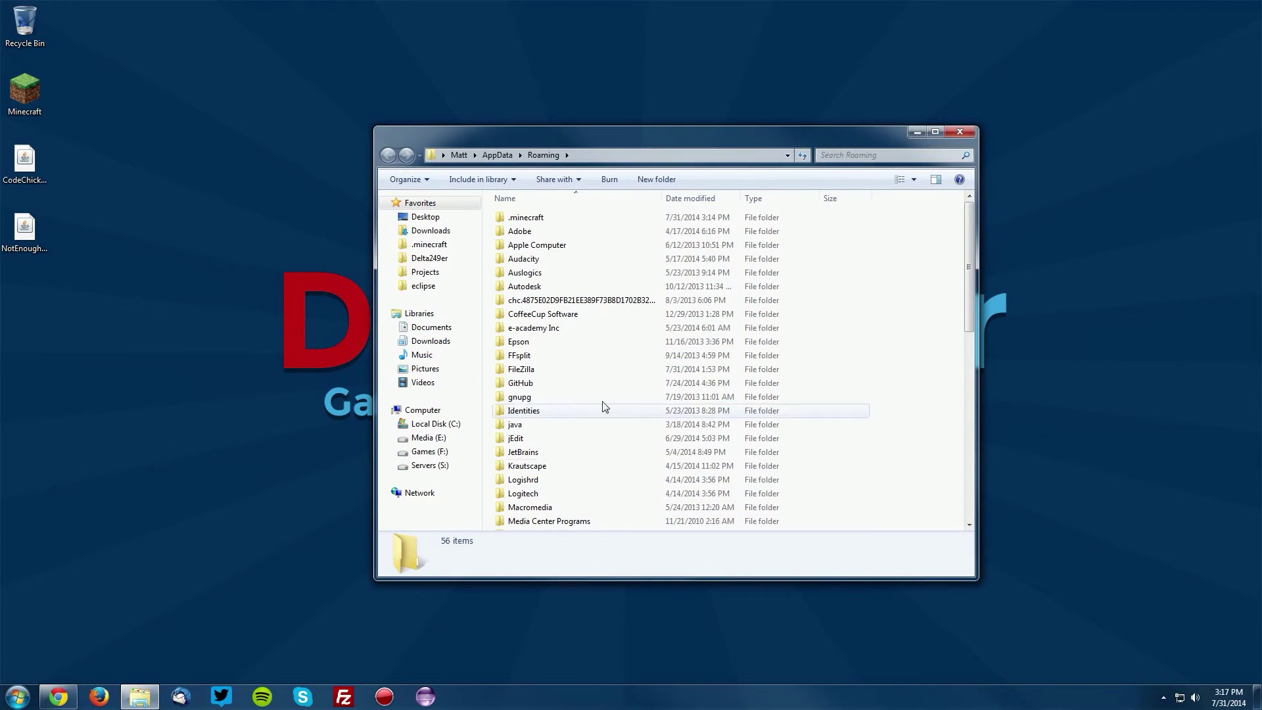
pyautogui.doubleClick(531, 219)
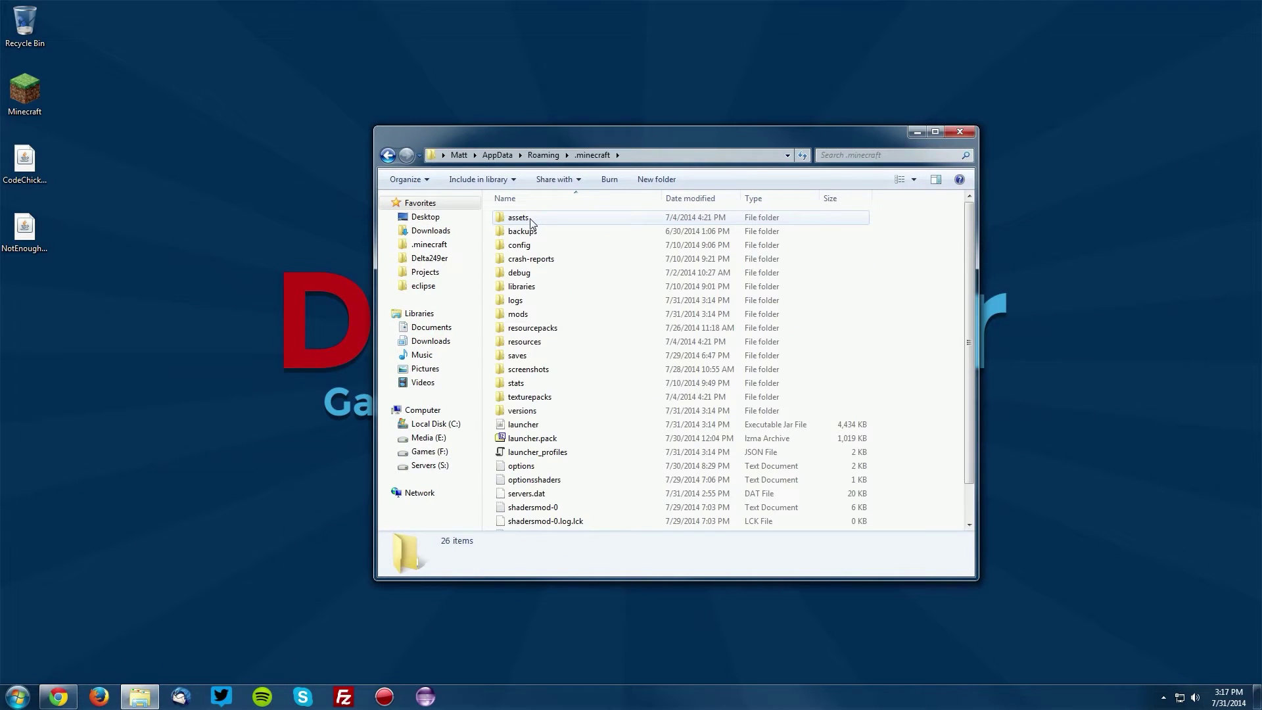
pyautogui.doubleClick(526, 314)
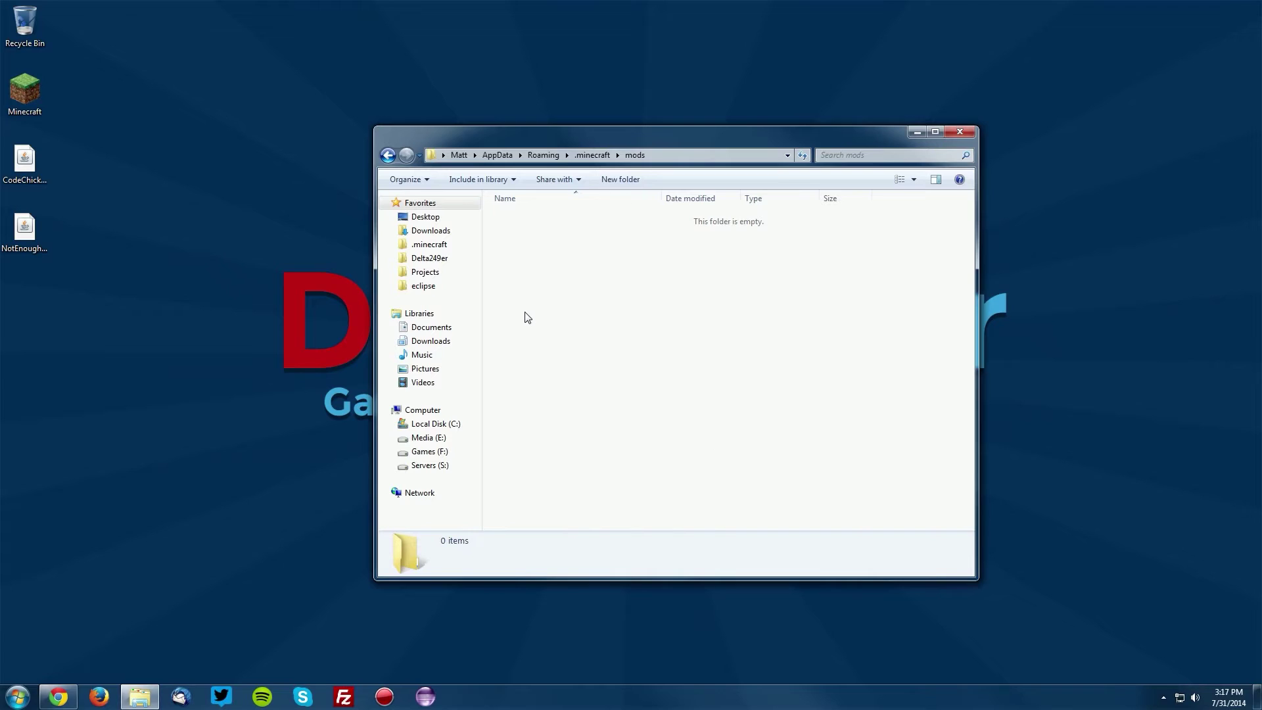
# Move the CodeChickenCore and NotEnoughItems jars from the desktop into mods, then close the folder.
pyautogui.moveTo(79, 255)
pyautogui.mouseDown()
pyautogui.moveTo(3, 140)
pyautogui.moveTo(576, 298)
pyautogui.mouseUp()
pyautogui.click(602, 317)
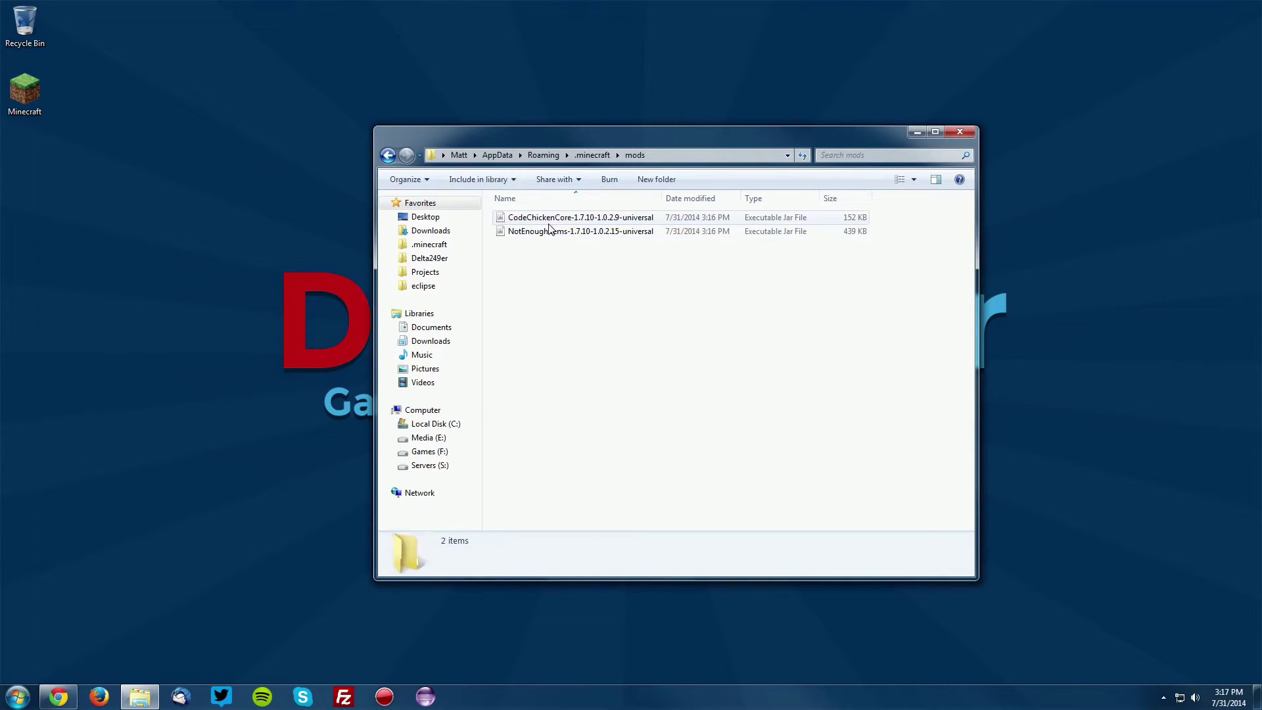
pyautogui.click(528, 238)
pyautogui.click(627, 298)
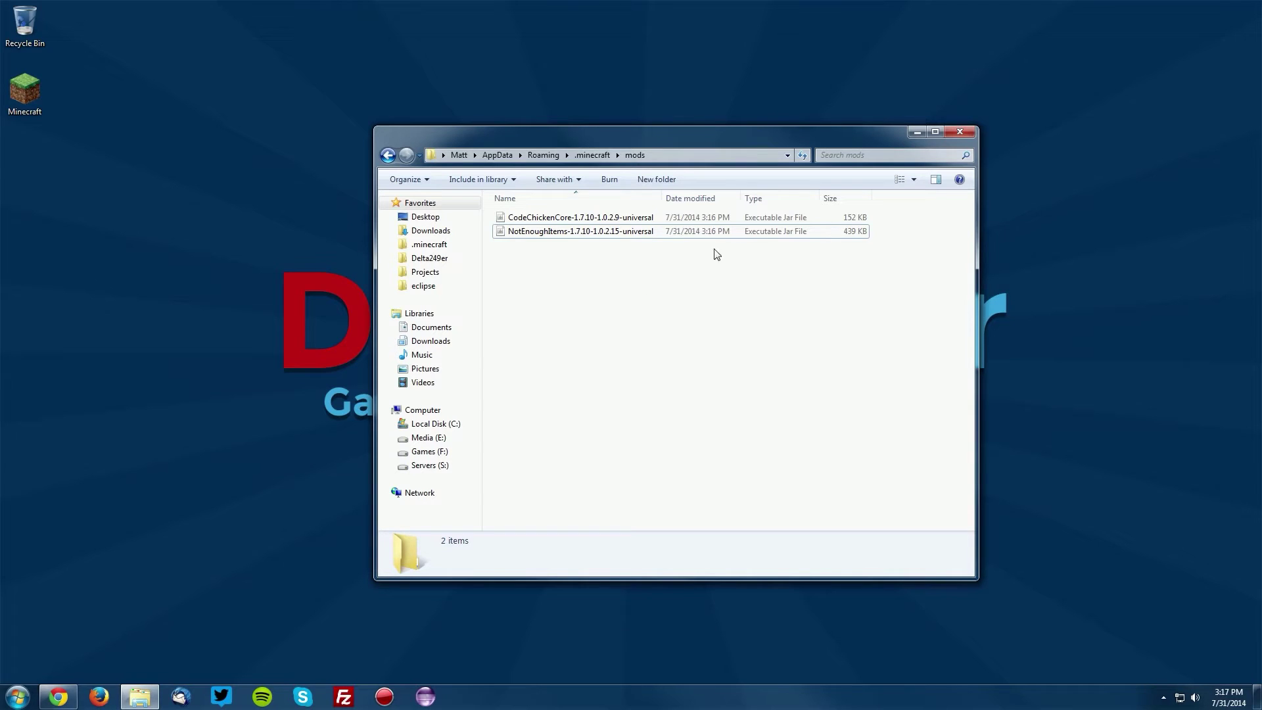
pyautogui.click(962, 134)
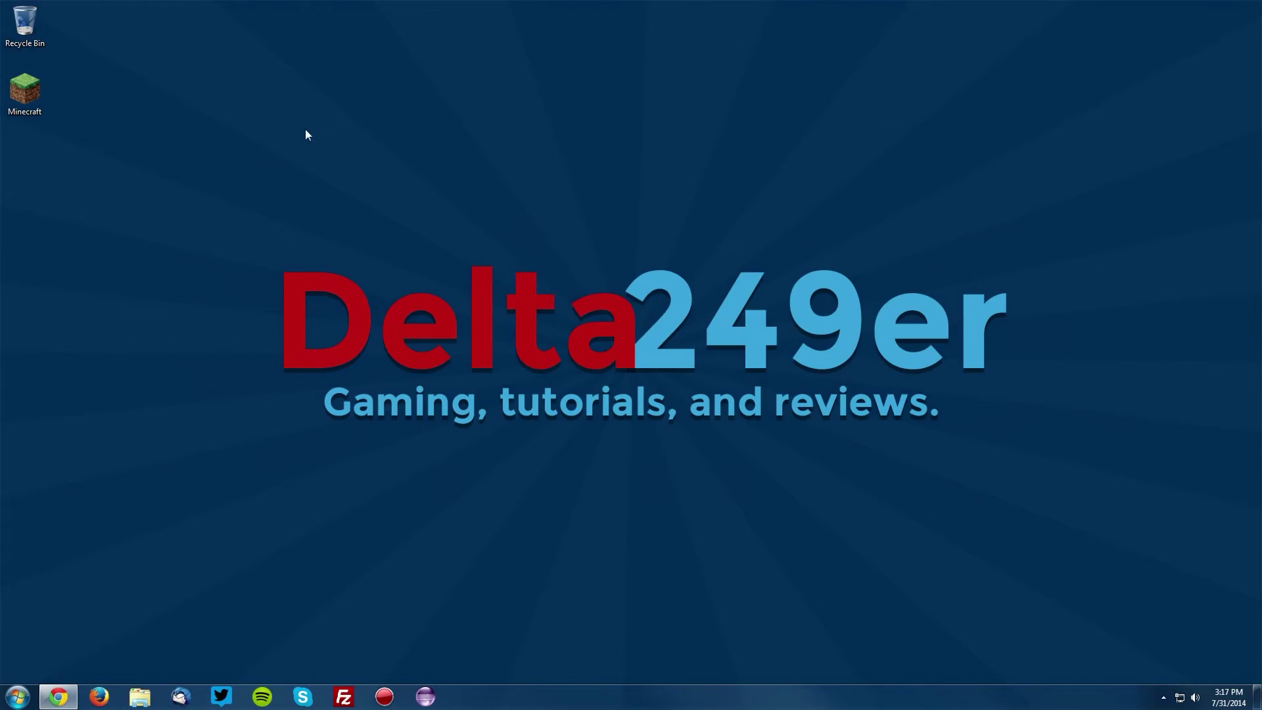
# Start the Minecraft Launcher and play with the Forge profile.
pyautogui.doubleClick(38, 99)
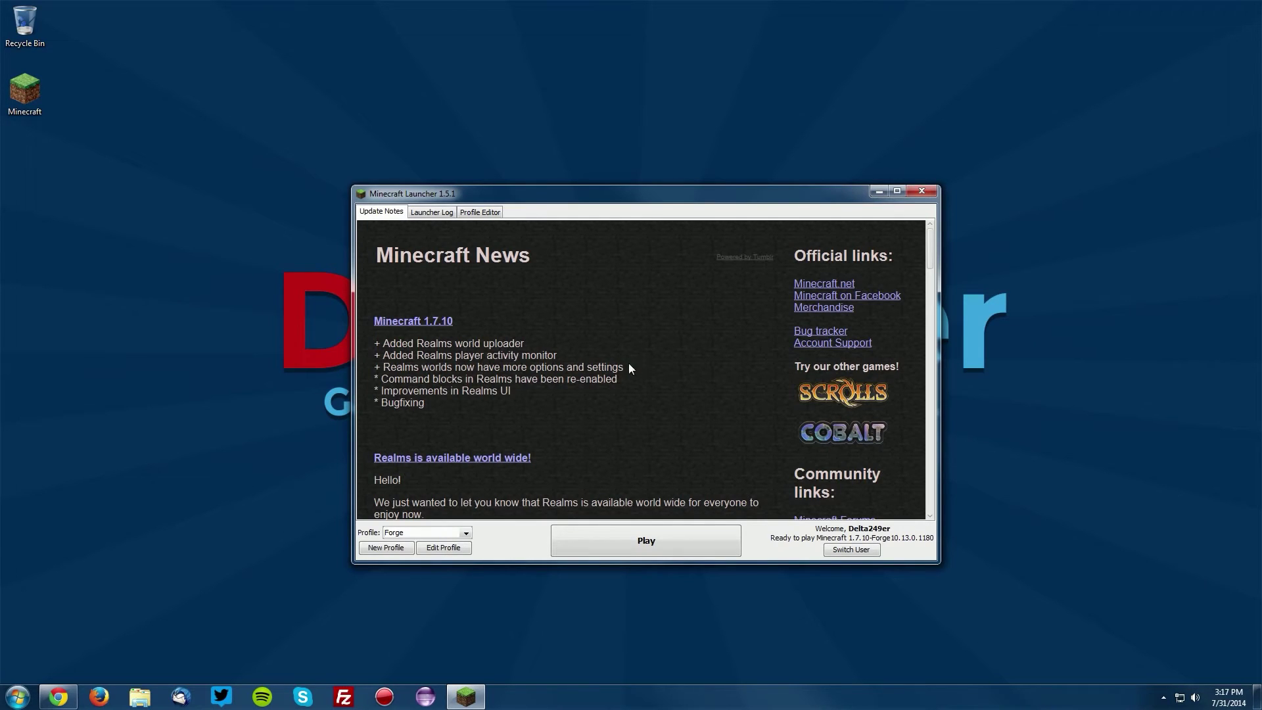
pyautogui.click(643, 543)
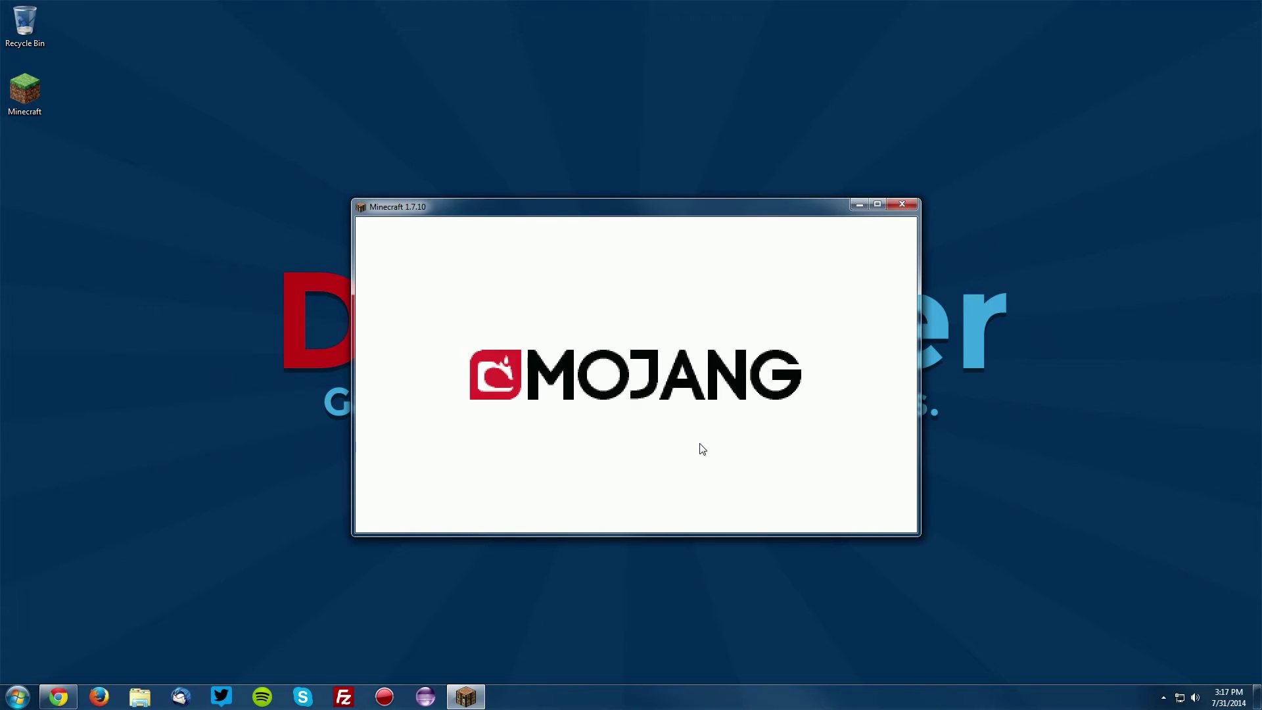
# Check the mod list for CodeChicken Core 1.0.2.9 and Not Enough Items 1.0.2.15.
pyautogui.click(701, 436)
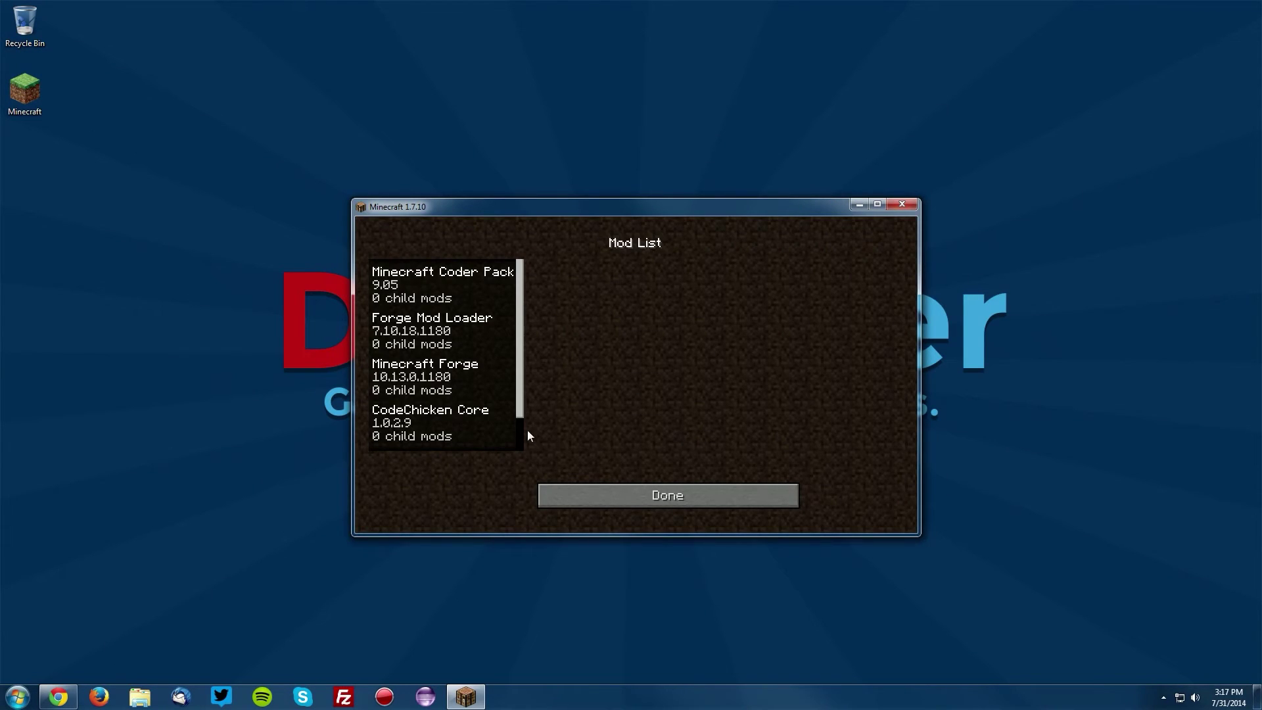
pyautogui.moveTo(521, 356); pyautogui.dragTo(518, 399)
pyautogui.click(476, 390)
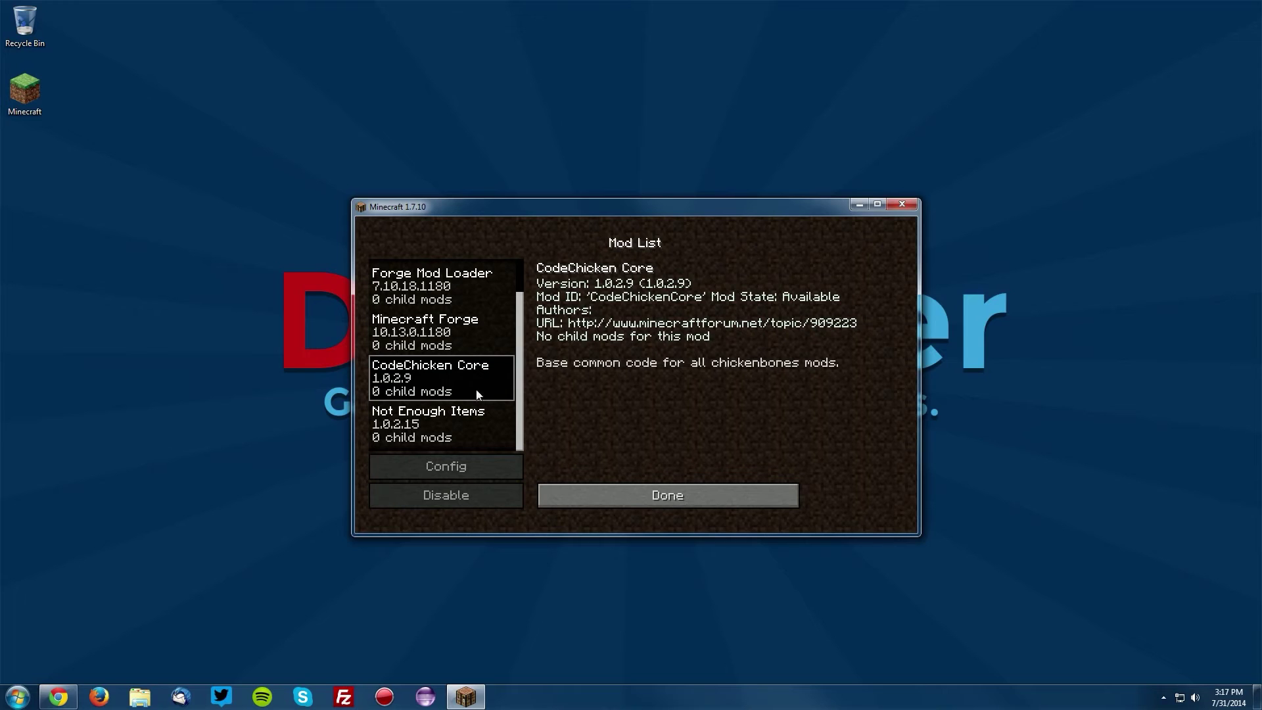
pyautogui.click(434, 427)
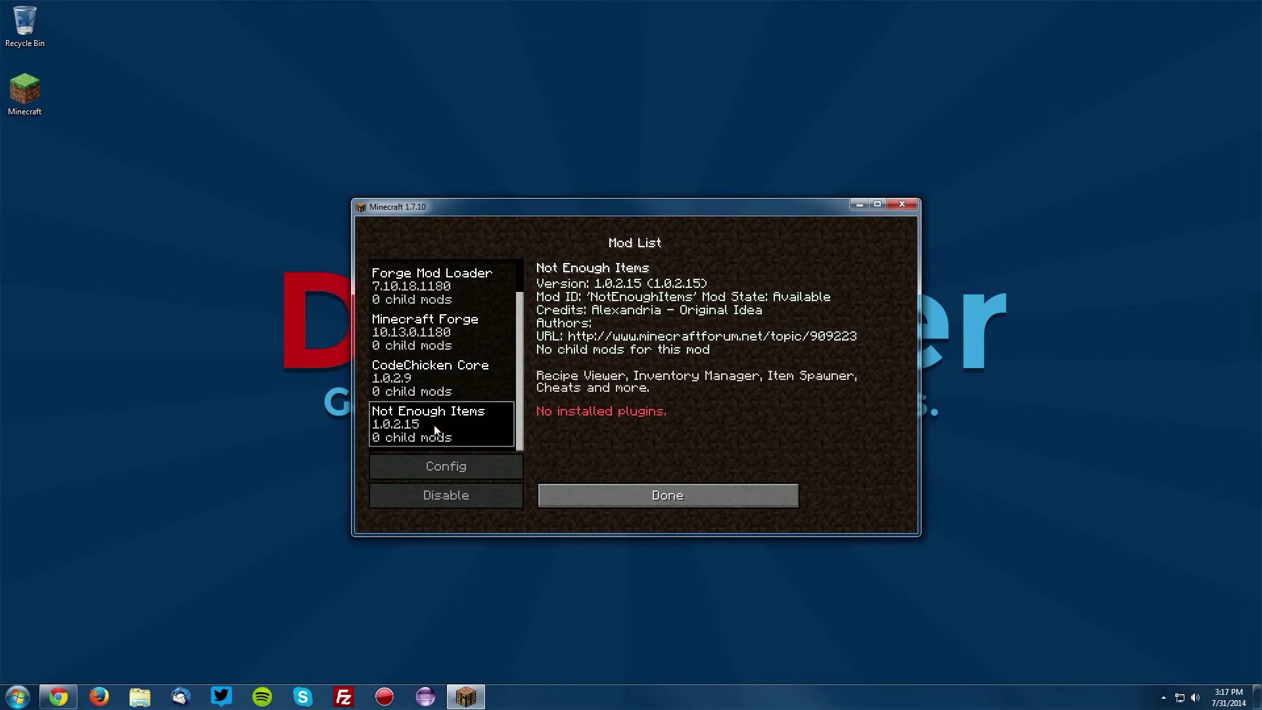
pyautogui.click(699, 499)
# Load a singleplayer world and open the player inventory.
pyautogui.click(604, 373)
pyautogui.doubleClick(514, 277)
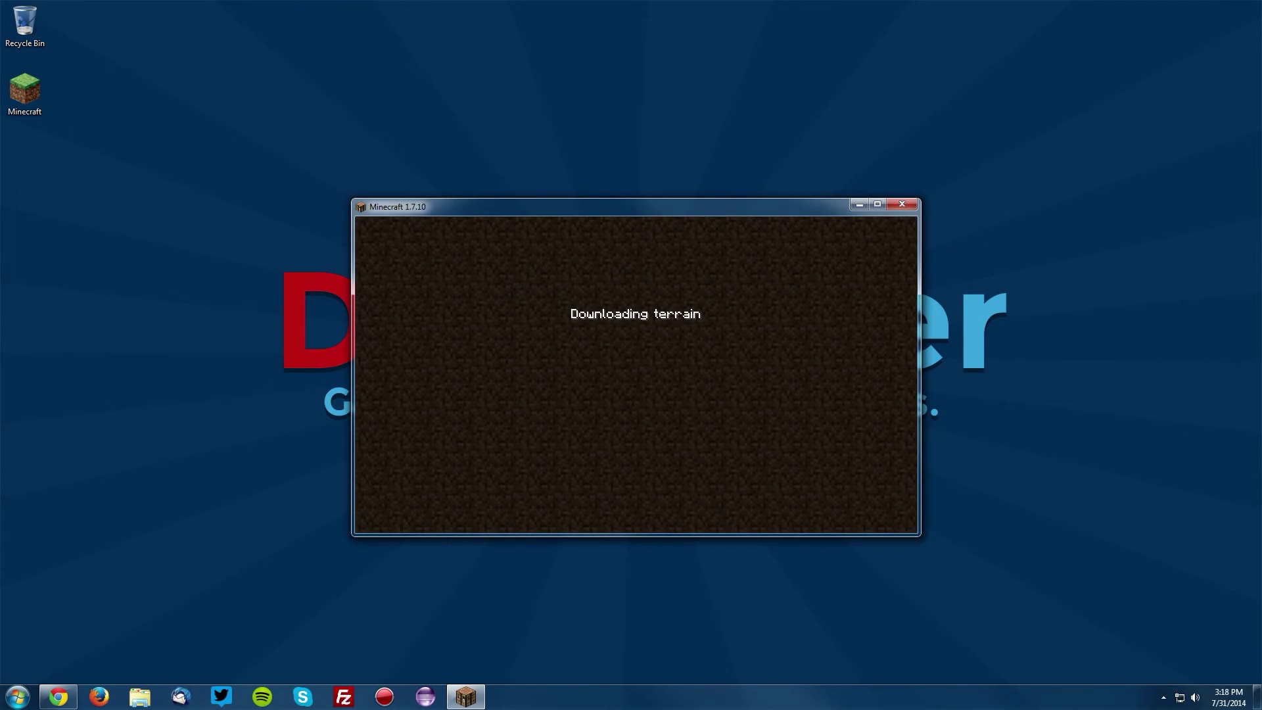
pyautogui.press('e')
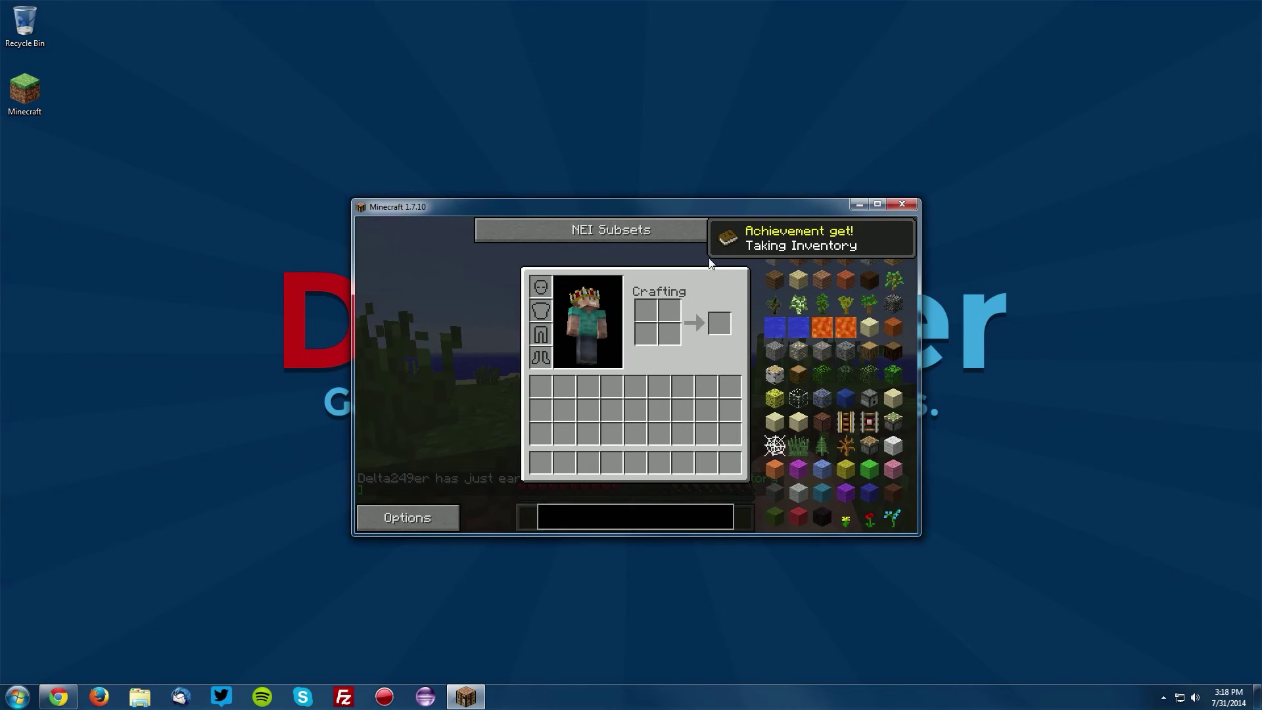
# Page the NEI panel to 6/9, check Lava Bucket uses, and view the Boat recipe.
pyautogui.click(890, 231)
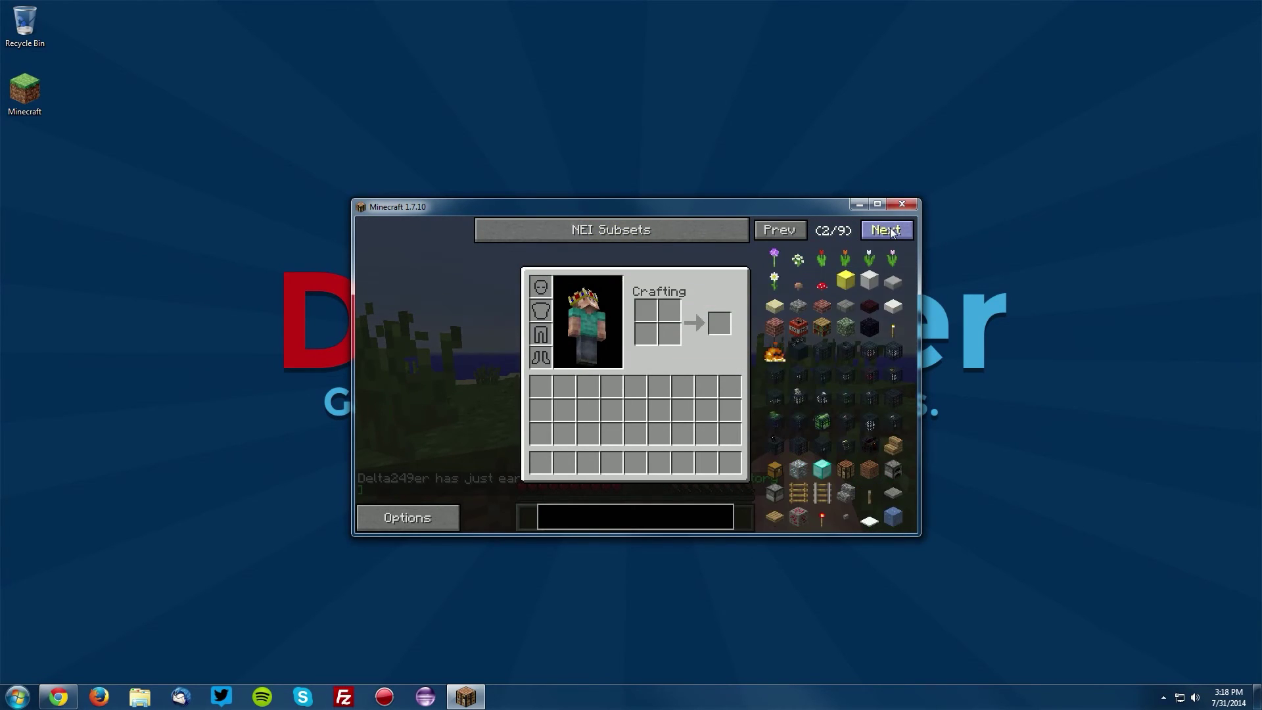
pyautogui.click(892, 231)
pyautogui.click(891, 231)
pyautogui.click(891, 231)
pyautogui.click(892, 232)
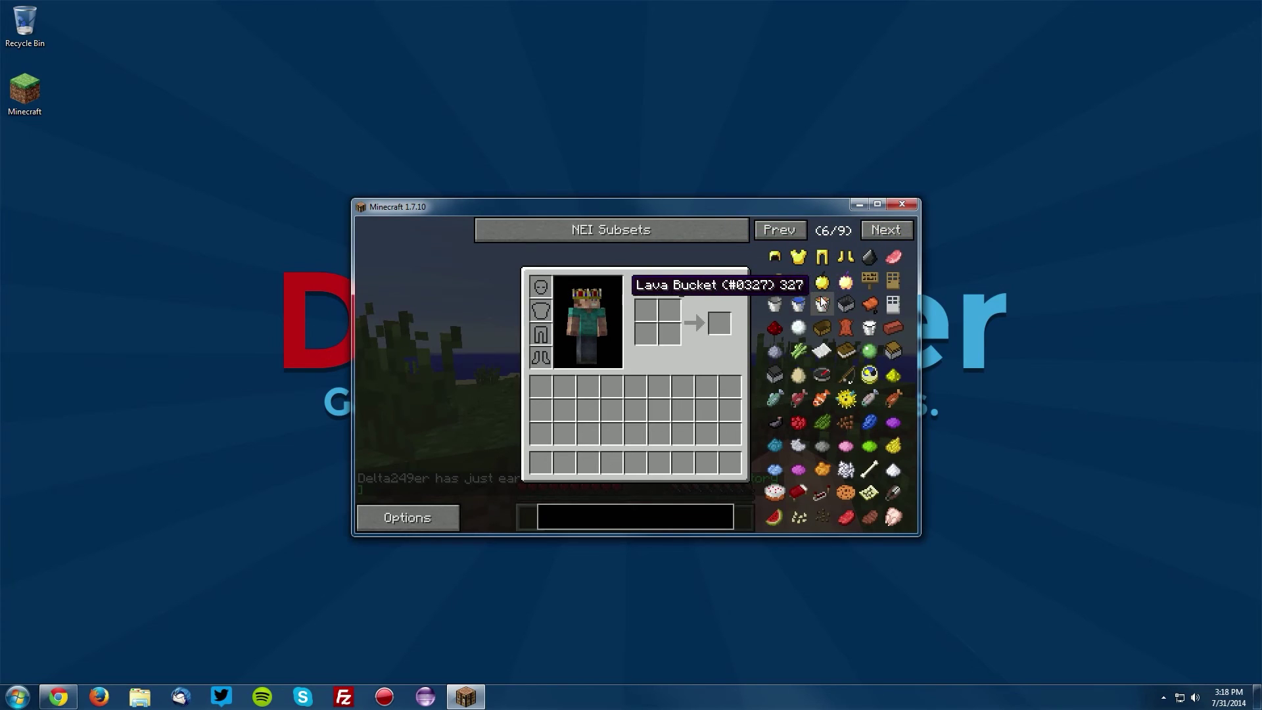
pyautogui.rightClick(821, 302)
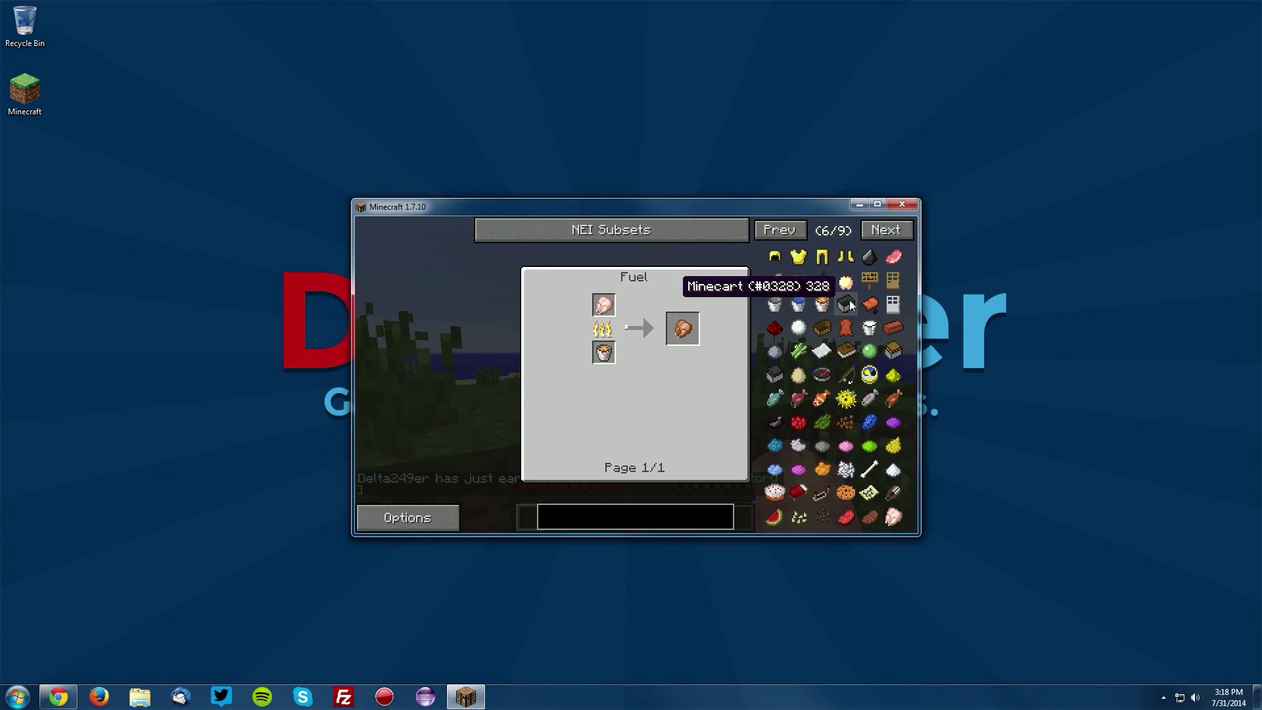
pyautogui.click(821, 326)
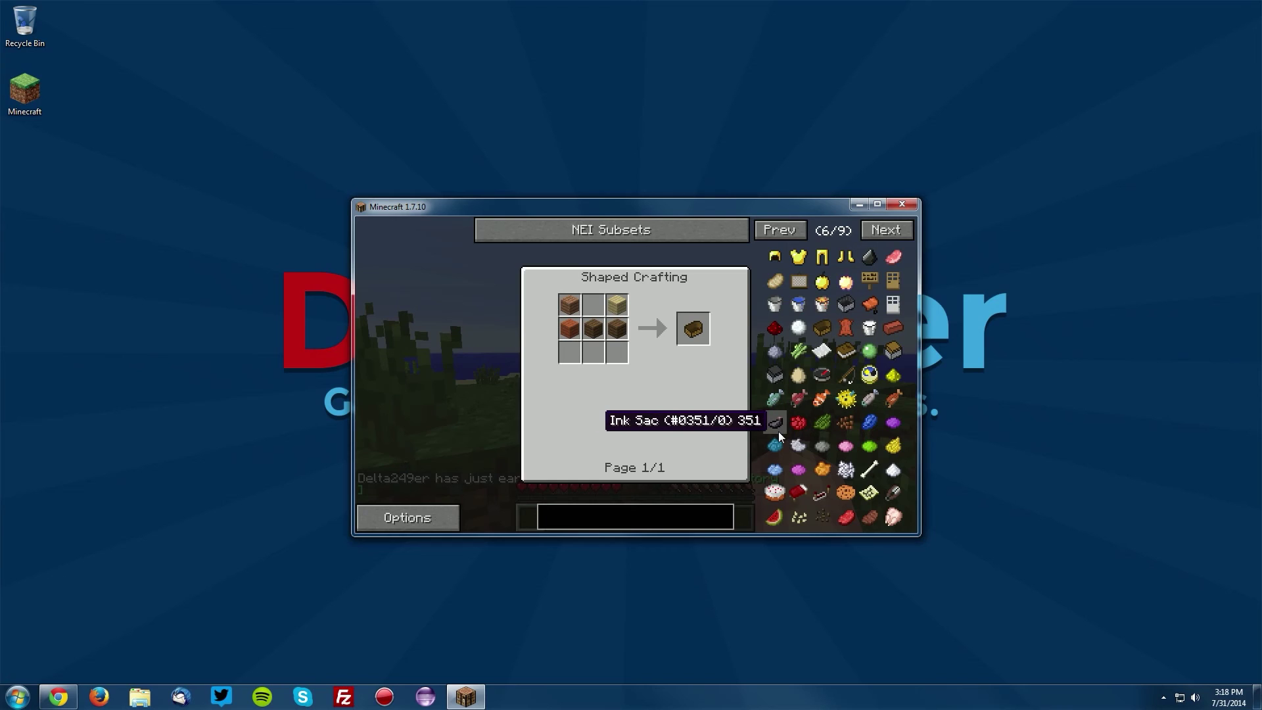